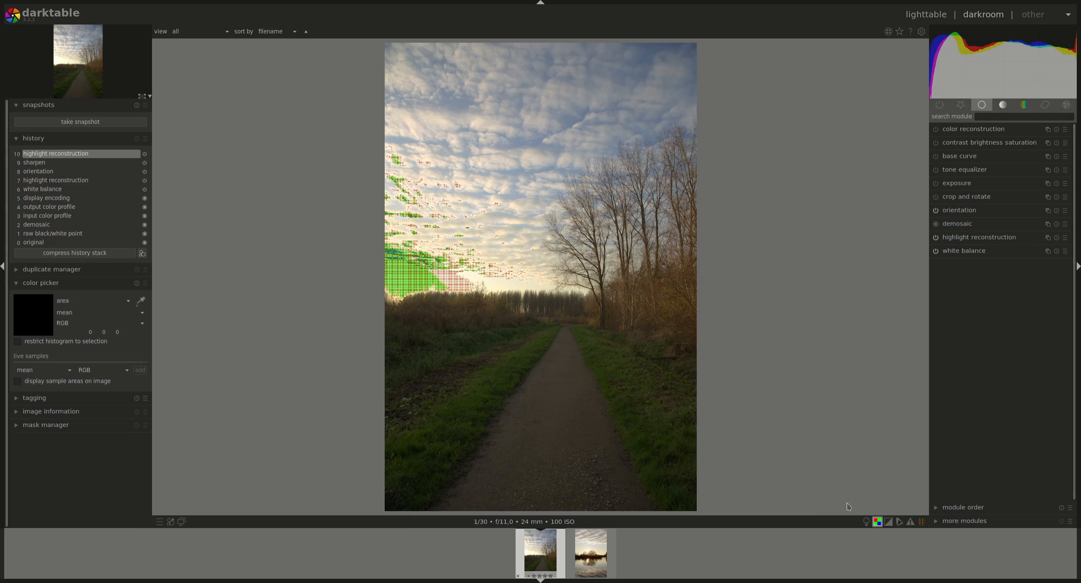
- Hide the raw overexposure overlay and compare the path photo with highlight reconstruction disabled and re-enabled
{"action": "left_click", "coordinate": [877, 522]}
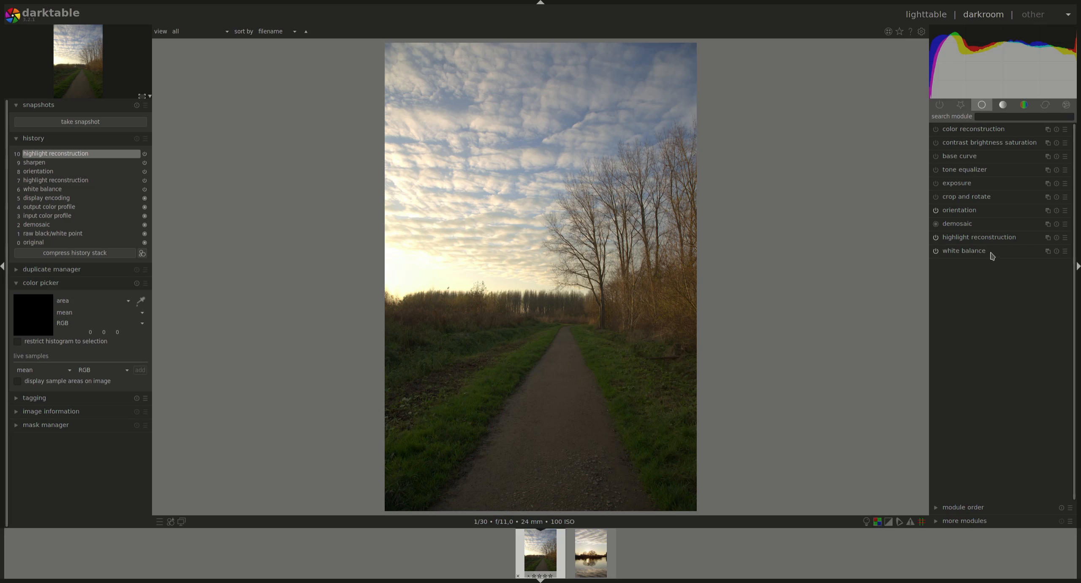
{"action": "left_click", "coordinate": [935, 238]}
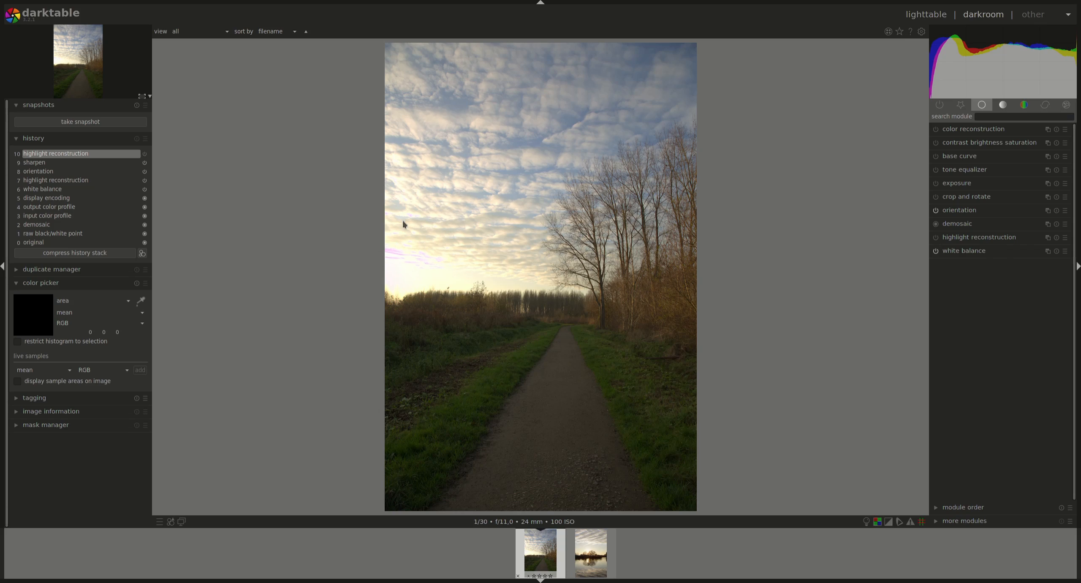
{"action": "left_click", "coordinate": [937, 238]}
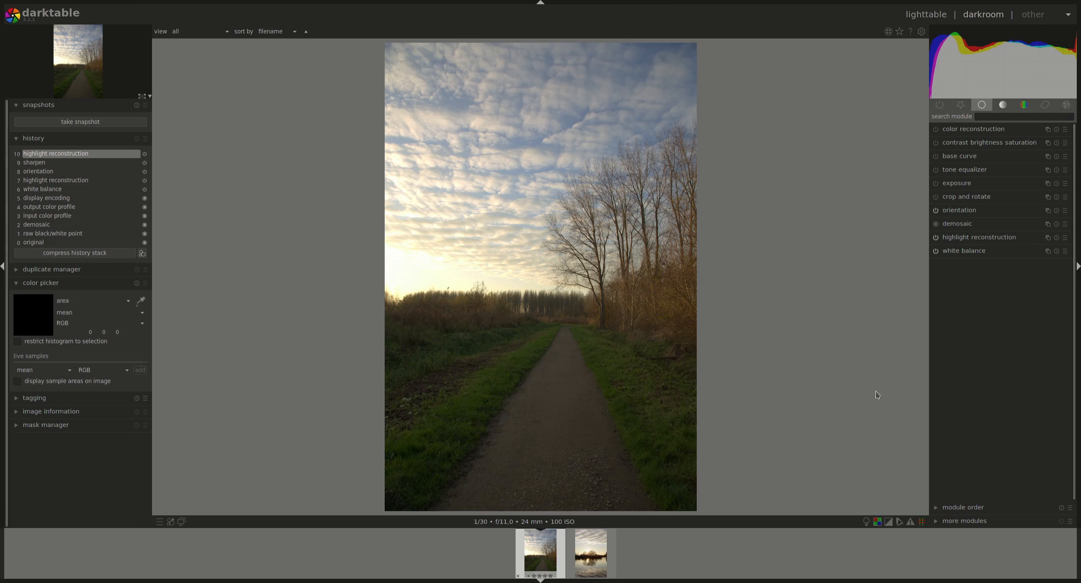
- Try the reconstruct in LCh method in highlight reconstruction, and set the method to reconstruct color
{"action": "left_click", "coordinate": [990, 239]}
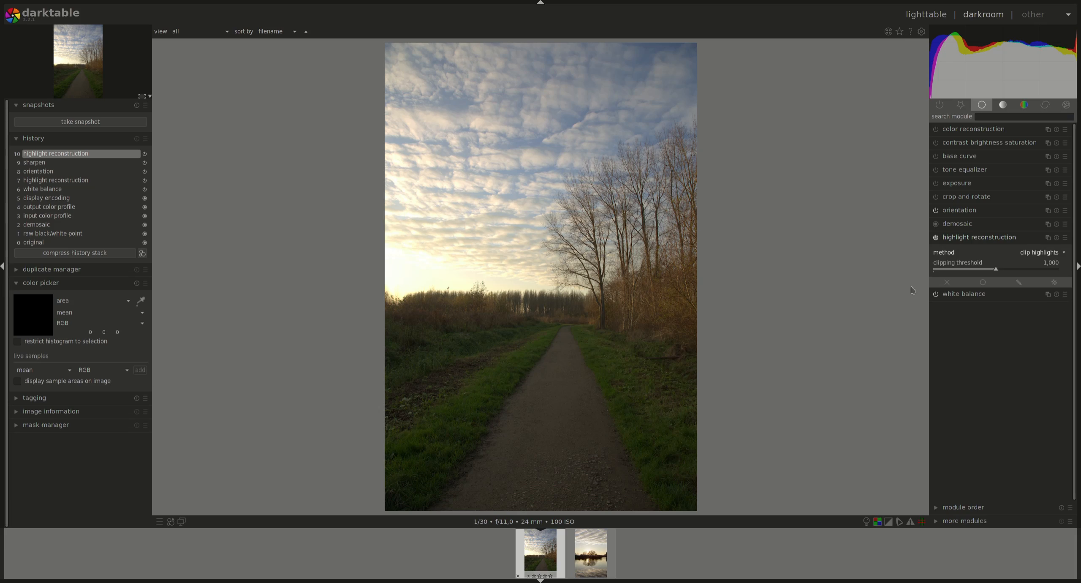
{"action": "left_click", "coordinate": [1064, 253]}
{"action": "left_click", "coordinate": [1048, 264]}
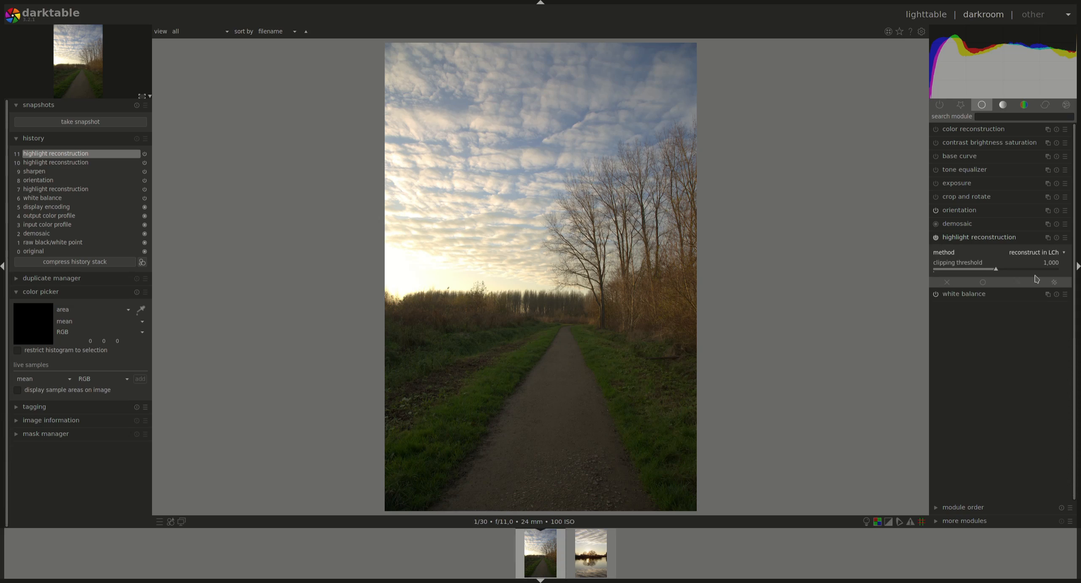
{"action": "left_click", "coordinate": [1062, 254]}
{"action": "left_click", "coordinate": [1050, 263]}
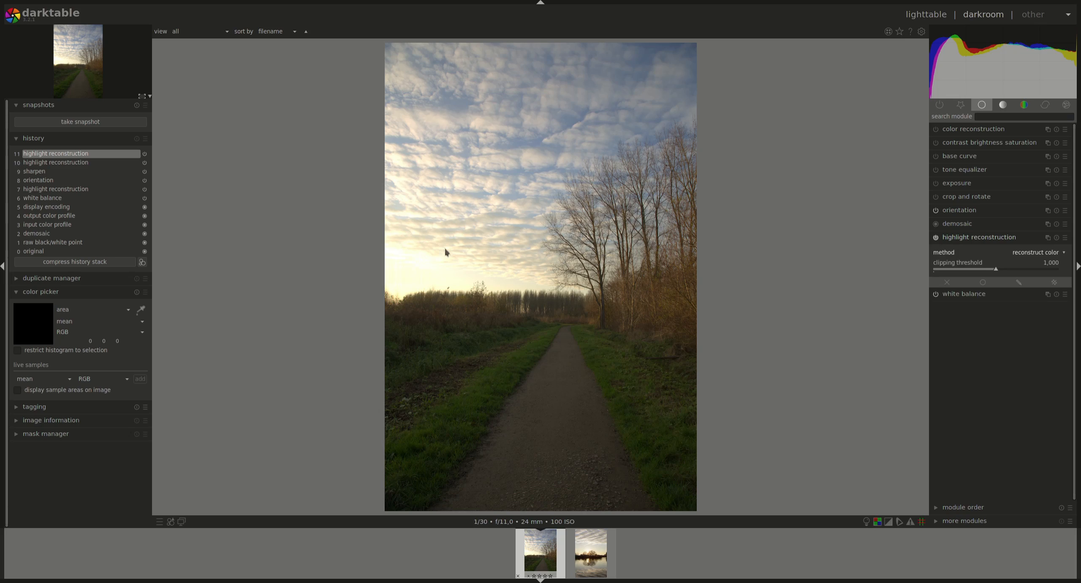
- Show the clipping warning overlay and lower the photo's exposure to -1.24 EV
{"action": "left_click", "coordinate": [889, 522]}
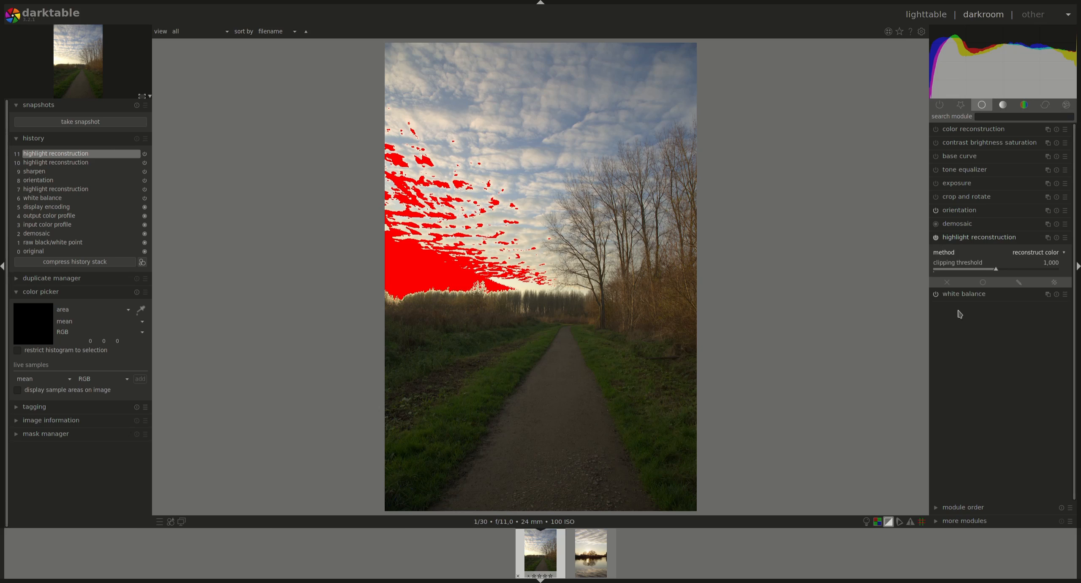
{"action": "left_click", "coordinate": [963, 185]}
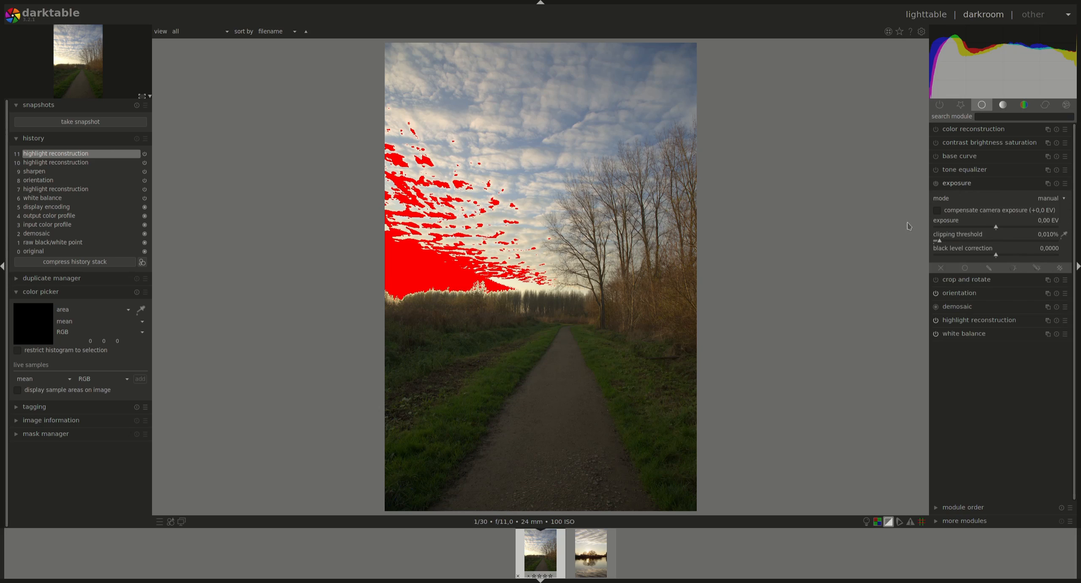
{"action": "left_click_drag", "start_coordinate": [995, 228], "coordinate": [970, 229]}
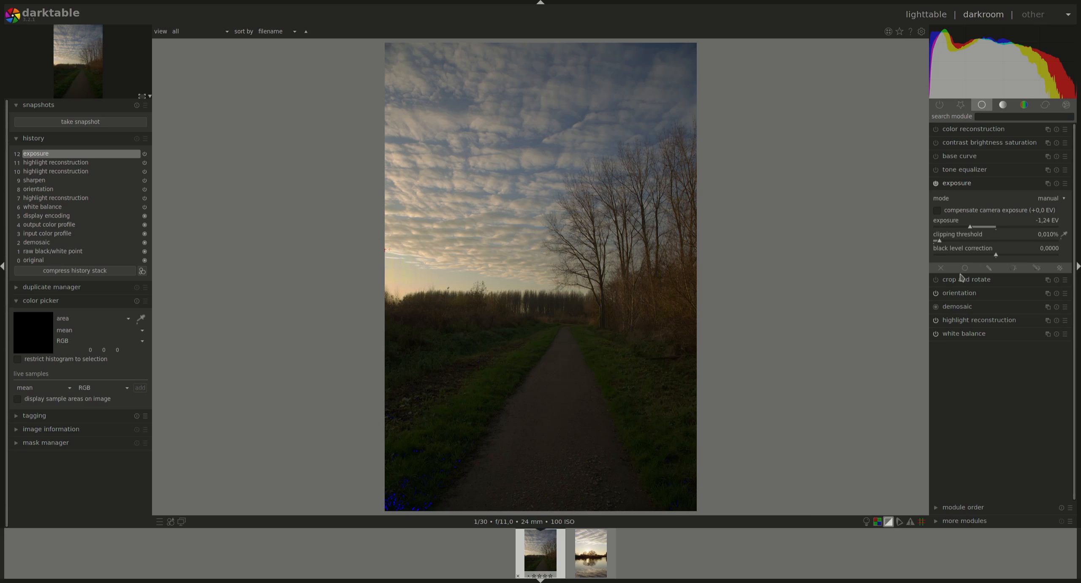
- Limit the exposure change with a drawn path mask around the bright sky above the horizon
{"action": "left_click", "coordinate": [984, 268]}
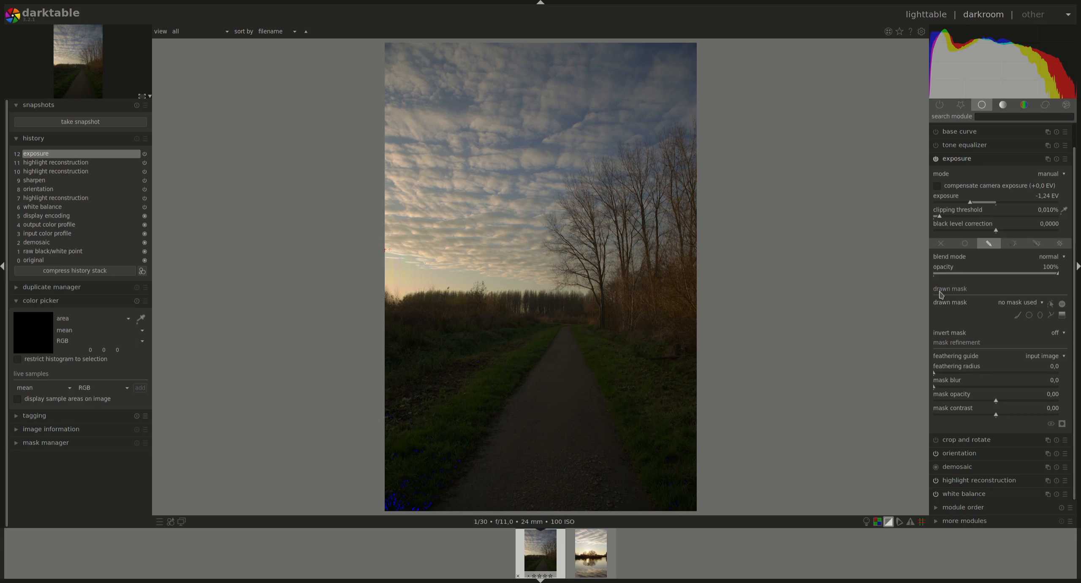
{"action": "left_click", "coordinate": [1029, 315]}
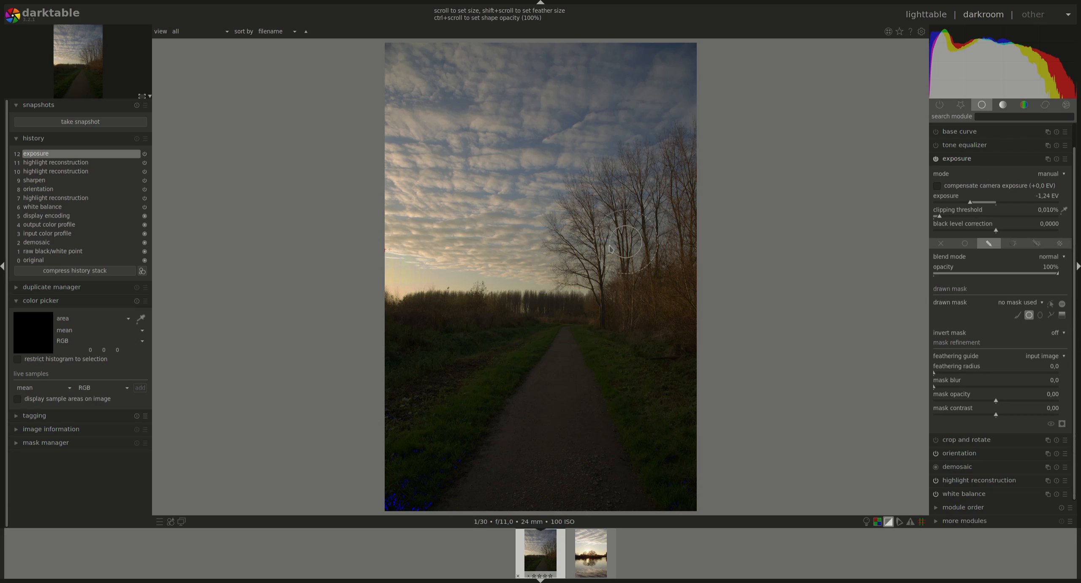
{"action": "left_click", "coordinate": [1051, 315]}
{"action": "left_click", "coordinate": [530, 258]}
{"action": "left_click", "coordinate": [563, 276]}
{"action": "left_click", "coordinate": [577, 291]}
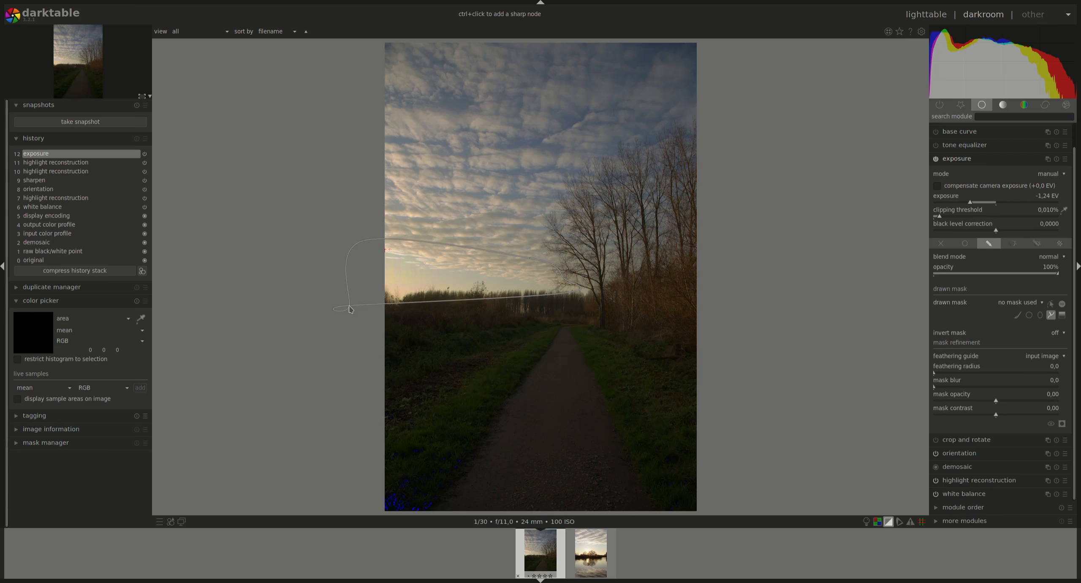
{"action": "left_click", "coordinate": [350, 309]}
{"action": "right_click", "coordinate": [349, 310]}
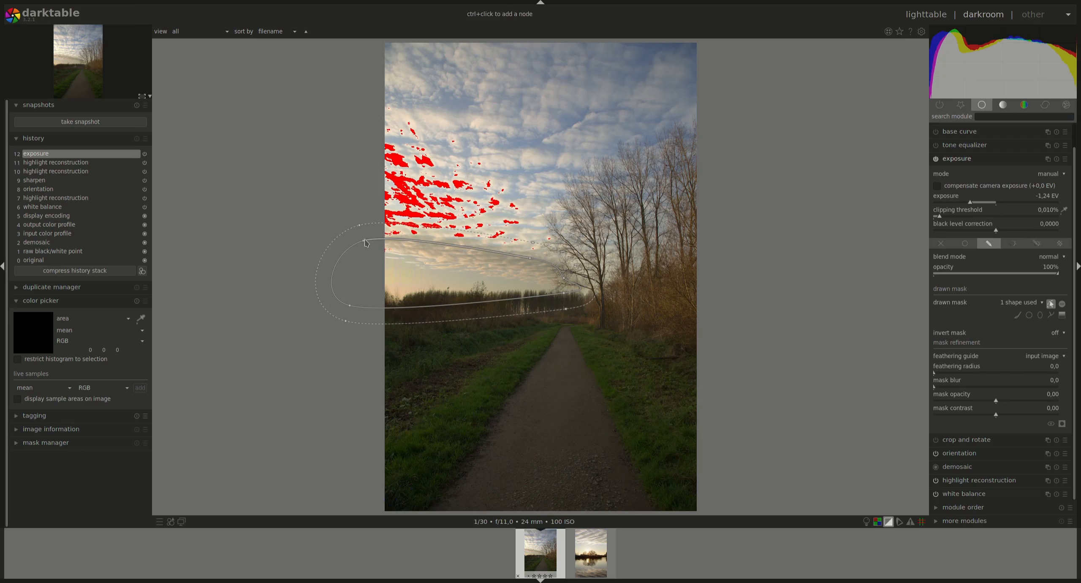
- Reshape the path mask to cover the bright clouds and set its feathering radius to 116.5
{"action": "left_click_drag", "start_coordinate": [361, 206], "coordinate": [385, 109]}
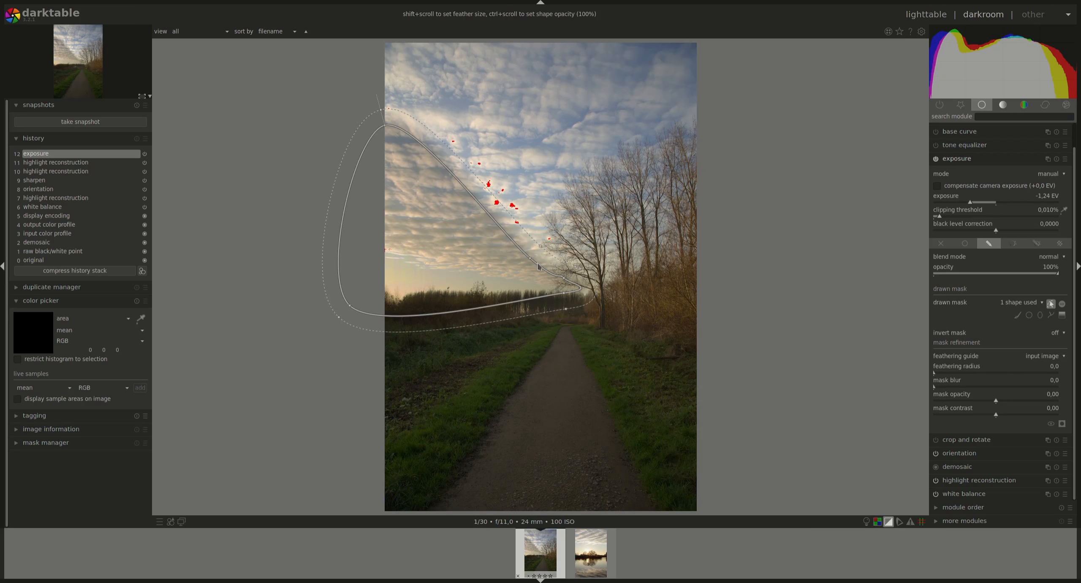
{"action": "left_click_drag", "start_coordinate": [530, 261], "coordinate": [545, 275]}
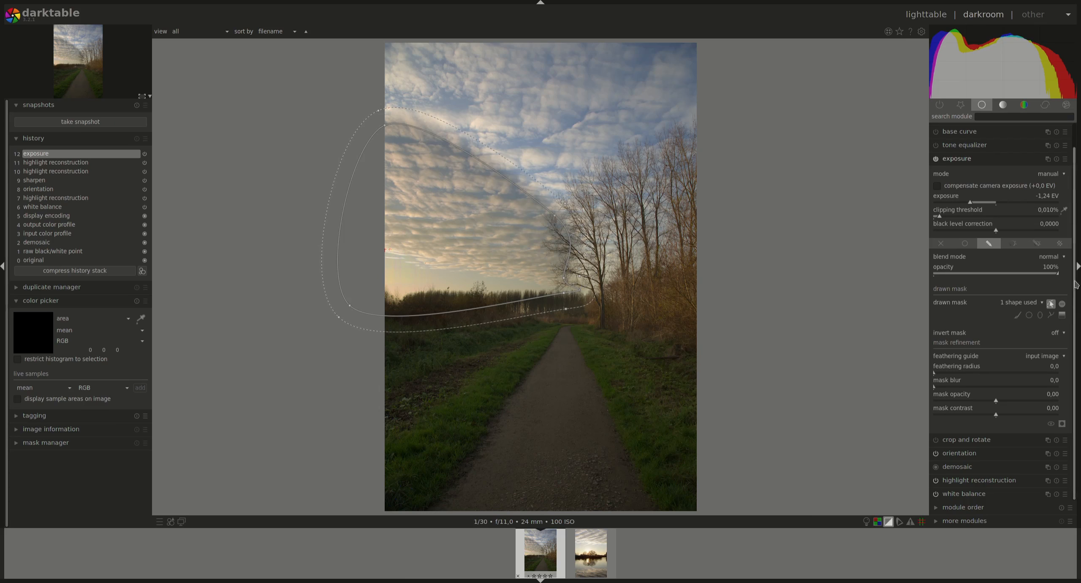
{"action": "left_click", "coordinate": [993, 373]}
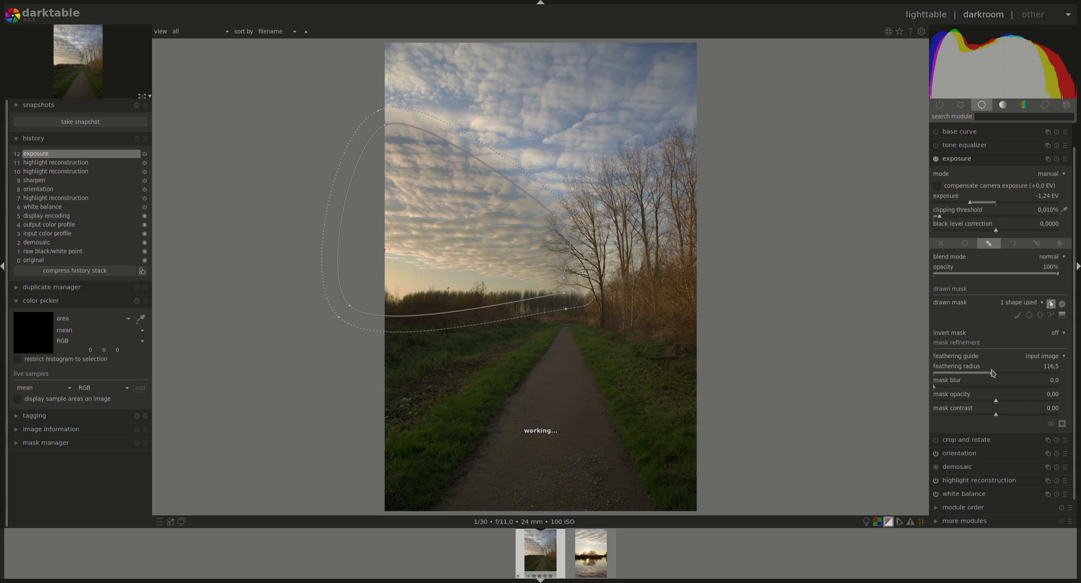
{"action": "scroll", "coordinate": [993, 373], "scroll_direction": "up", "scroll_amount": 1}
{"action": "left_click", "coordinate": [969, 160]}
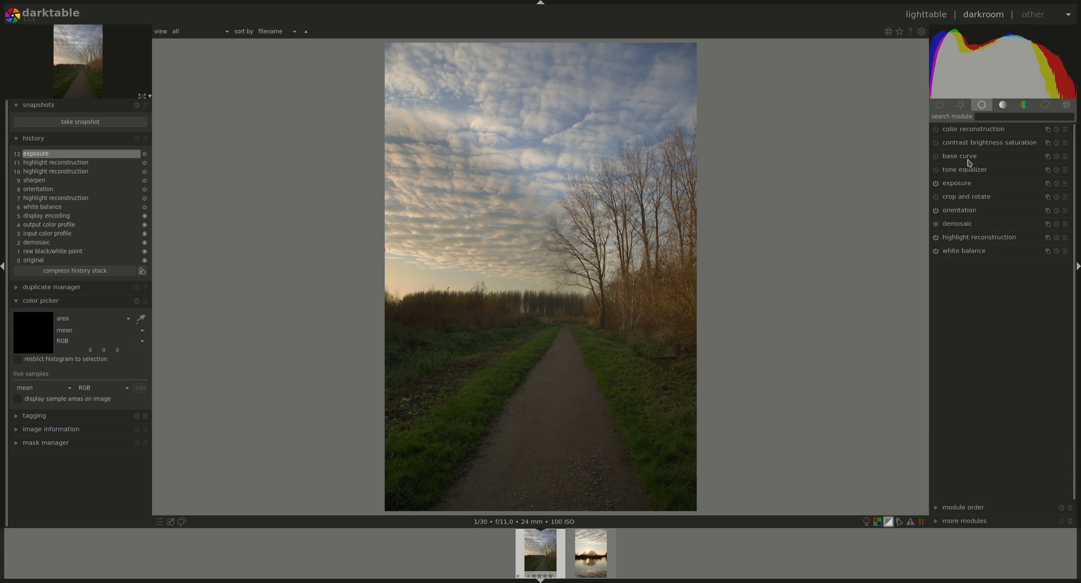
- Compare the clip highlights and reconstruct in LCh methods of highlight reconstruction on the darkened sky
{"action": "left_click", "coordinate": [971, 239]}
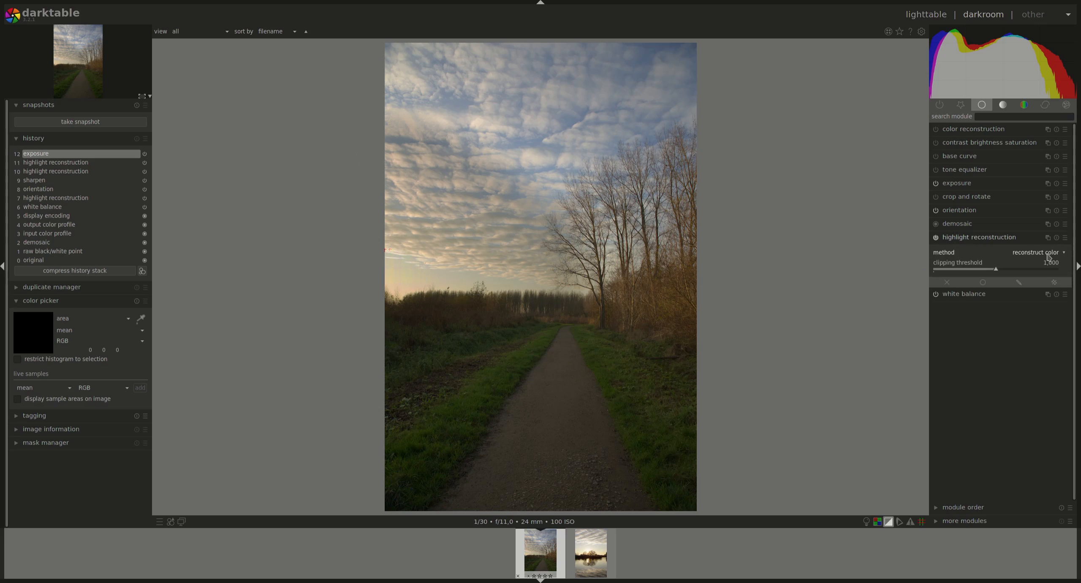
{"action": "left_click", "coordinate": [1040, 234]}
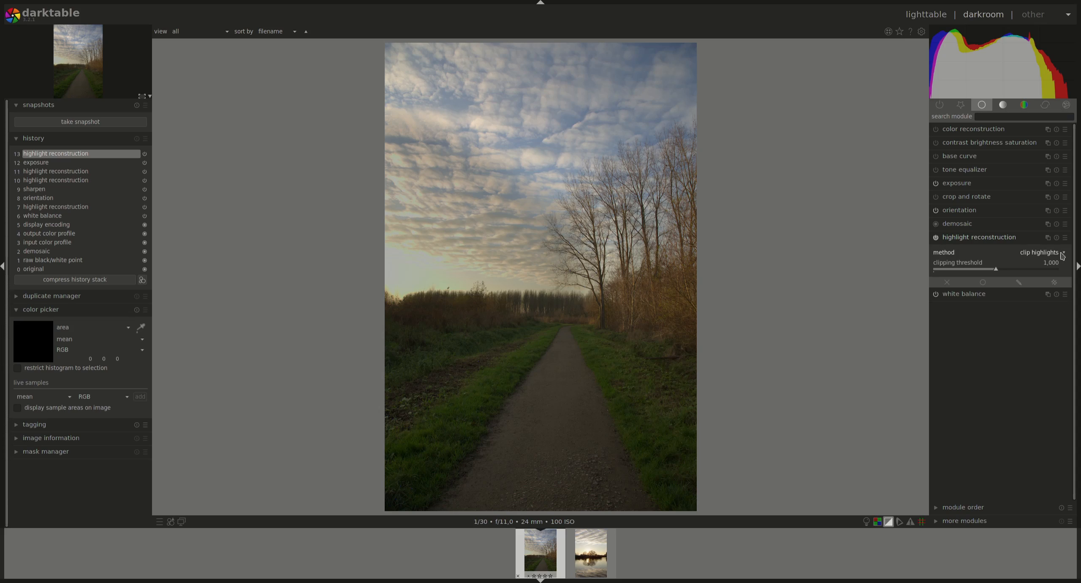
{"action": "scroll", "coordinate": [1054, 255], "scroll_direction": "down", "scroll_amount": 1}
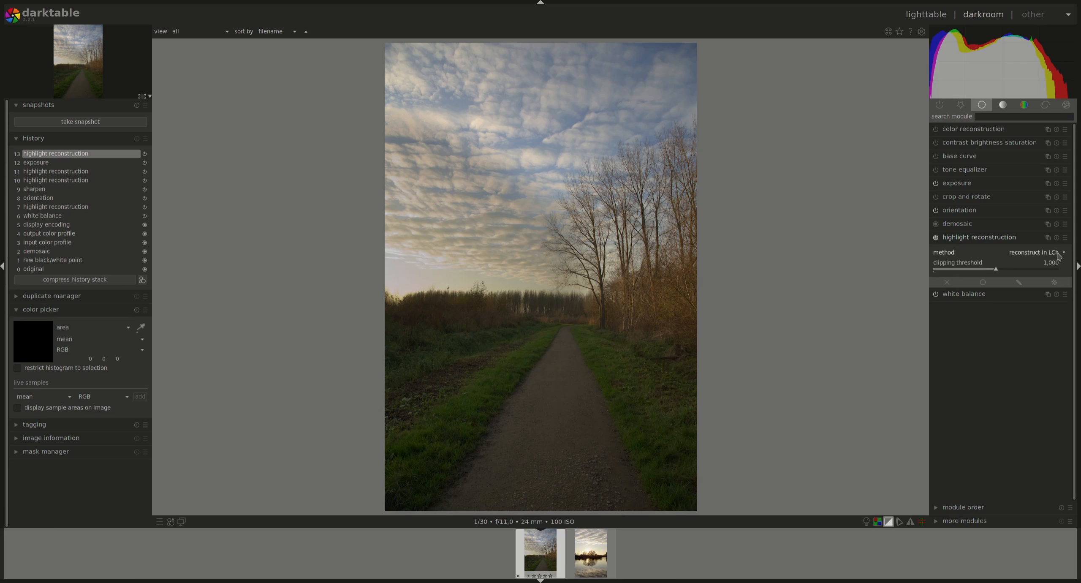
{"action": "scroll", "coordinate": [1058, 250], "scroll_direction": "up", "scroll_amount": 1}
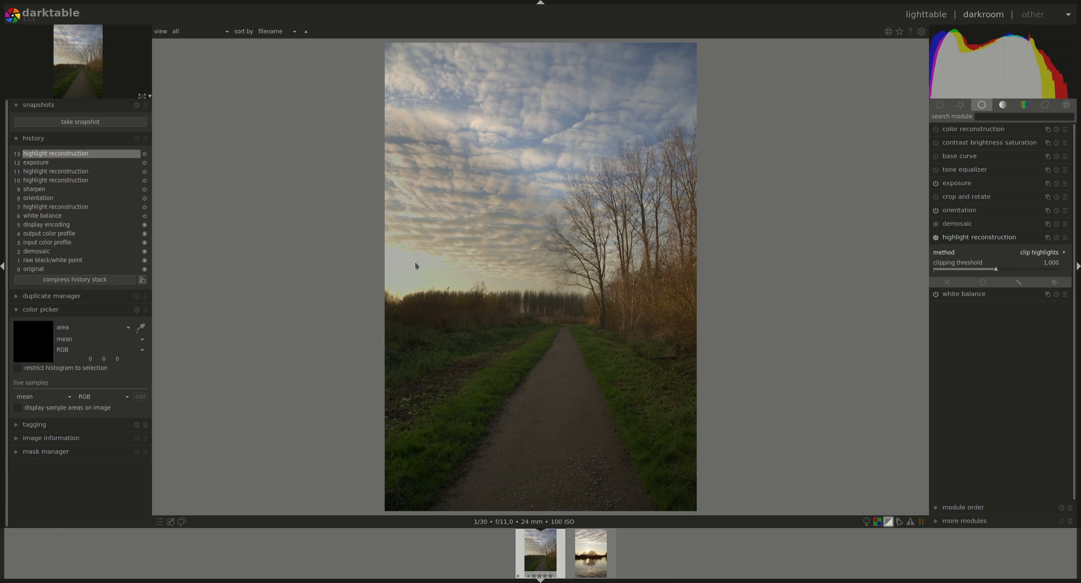
- Try the reconstruct in LCh and reconstruct color methods and examine the bright sky near the horizon up close
{"action": "scroll", "coordinate": [391, 251], "scroll_direction": "up", "scroll_amount": 1}
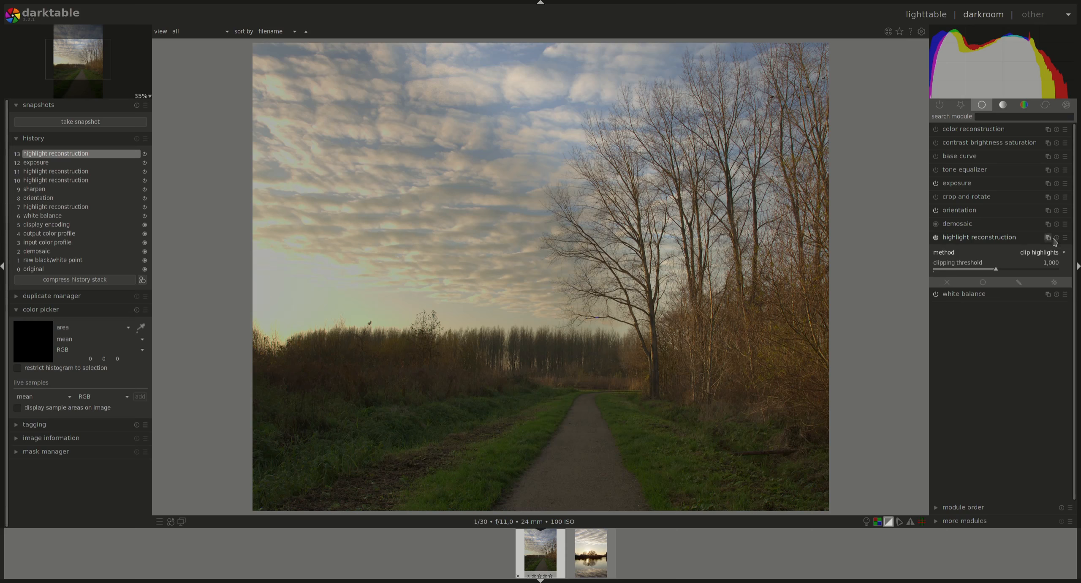
{"action": "scroll", "coordinate": [1034, 252], "scroll_direction": "down", "scroll_amount": 1}
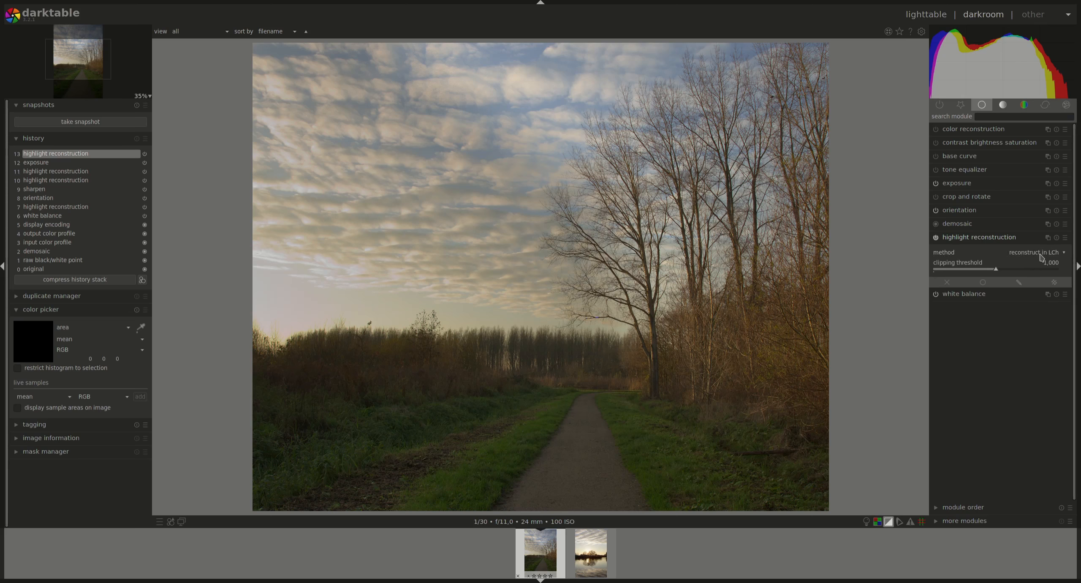
{"action": "scroll", "coordinate": [1035, 252], "scroll_direction": "down", "scroll_amount": 1}
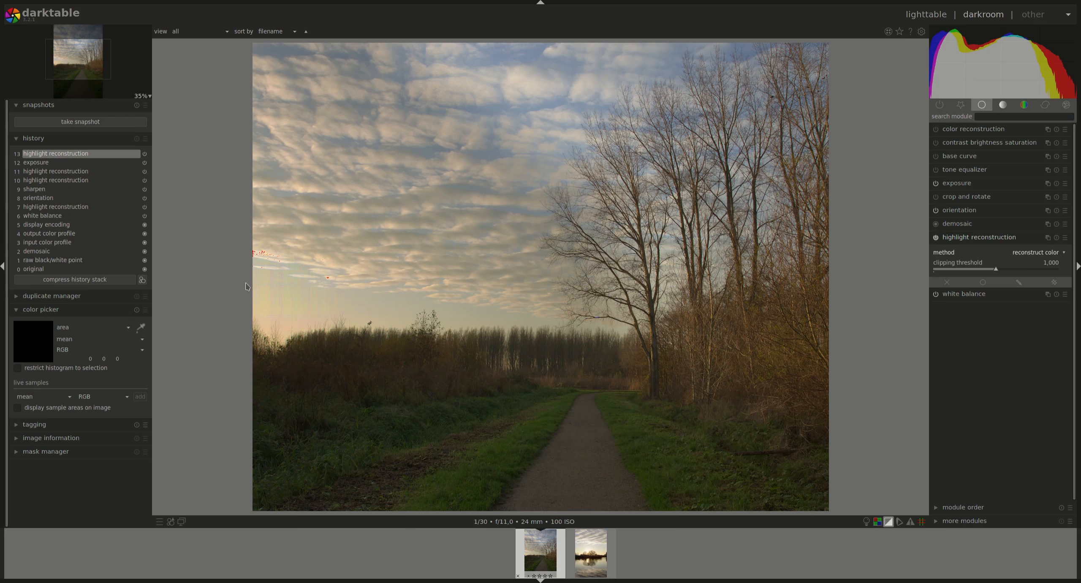
{"action": "scroll", "coordinate": [230, 283], "scroll_direction": "up", "scroll_amount": 1}
{"action": "scroll", "coordinate": [229, 283], "scroll_direction": "up", "scroll_amount": 1}
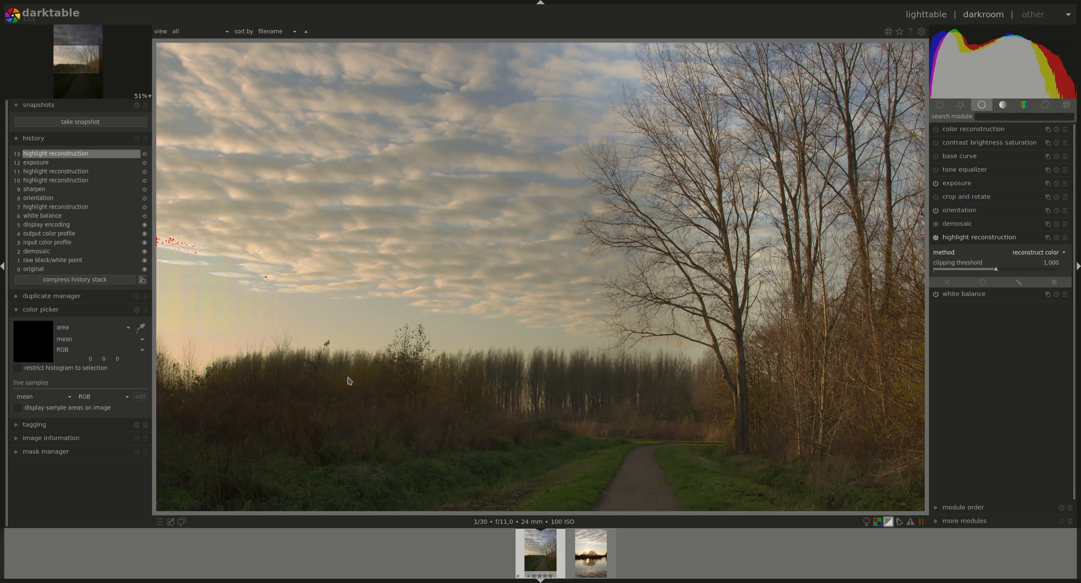
{"action": "left_click_drag", "start_coordinate": [457, 339], "coordinate": [458, 325]}
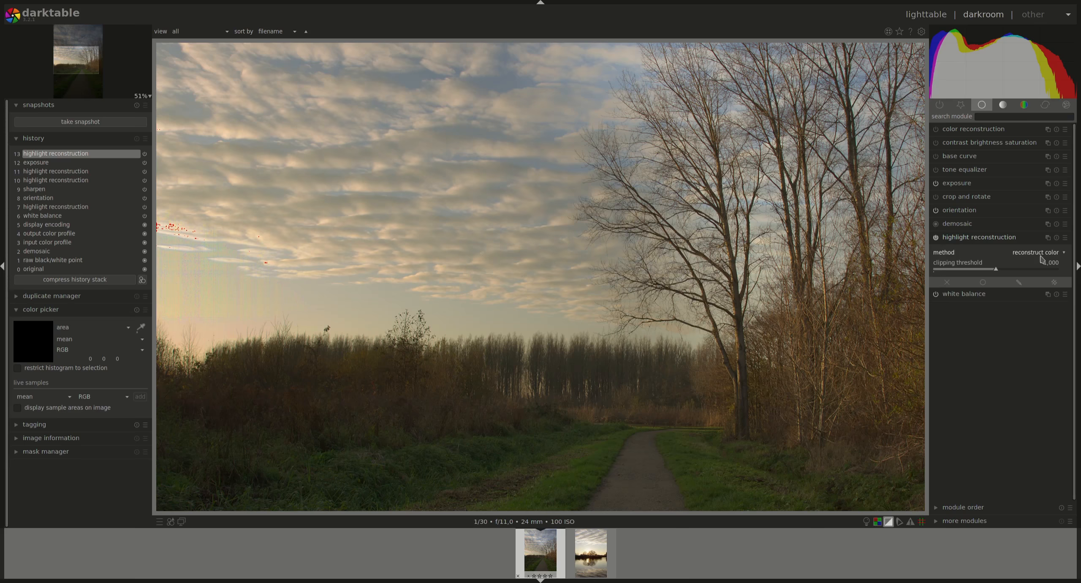
- Set the highlight reconstruction method to reconstruct in LCh and check the sky in the wider photo
{"action": "scroll", "coordinate": [1046, 249], "scroll_direction": "up", "scroll_amount": 1}
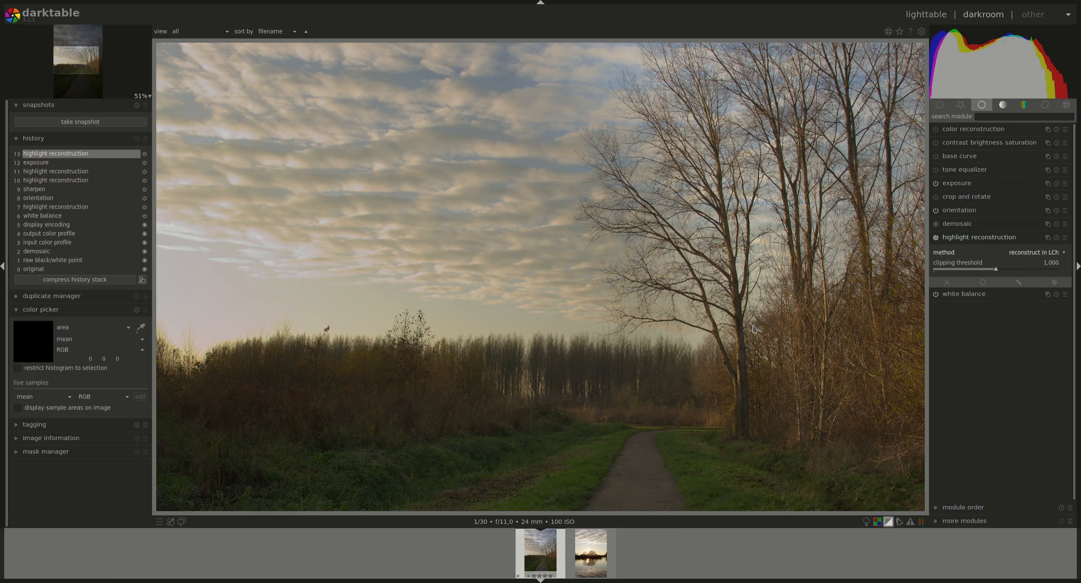
{"action": "scroll", "coordinate": [604, 262], "scroll_direction": "down", "scroll_amount": 4}
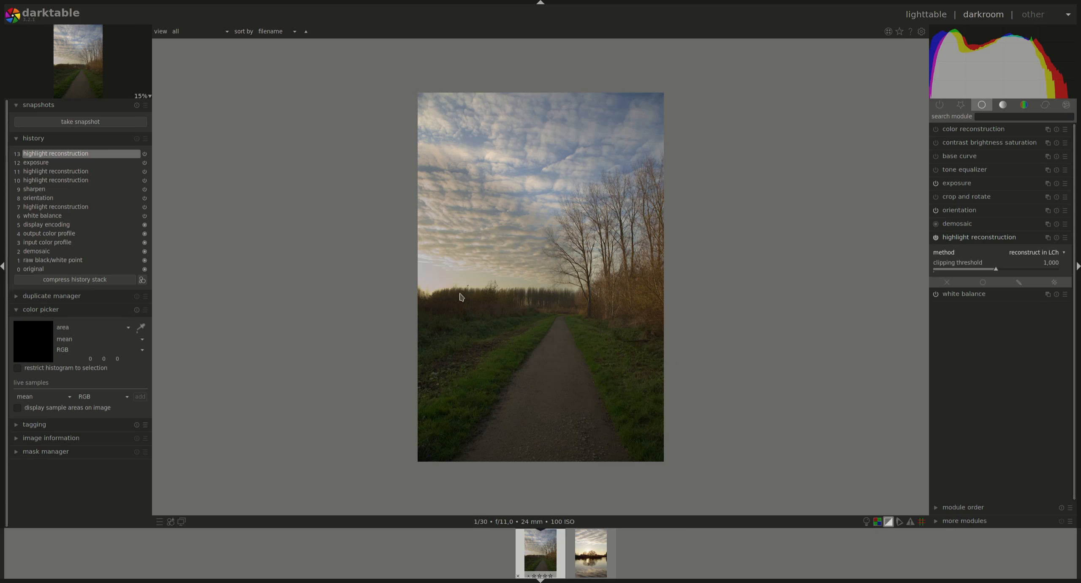
{"action": "scroll", "coordinate": [446, 283], "scroll_direction": "up", "scroll_amount": 2}
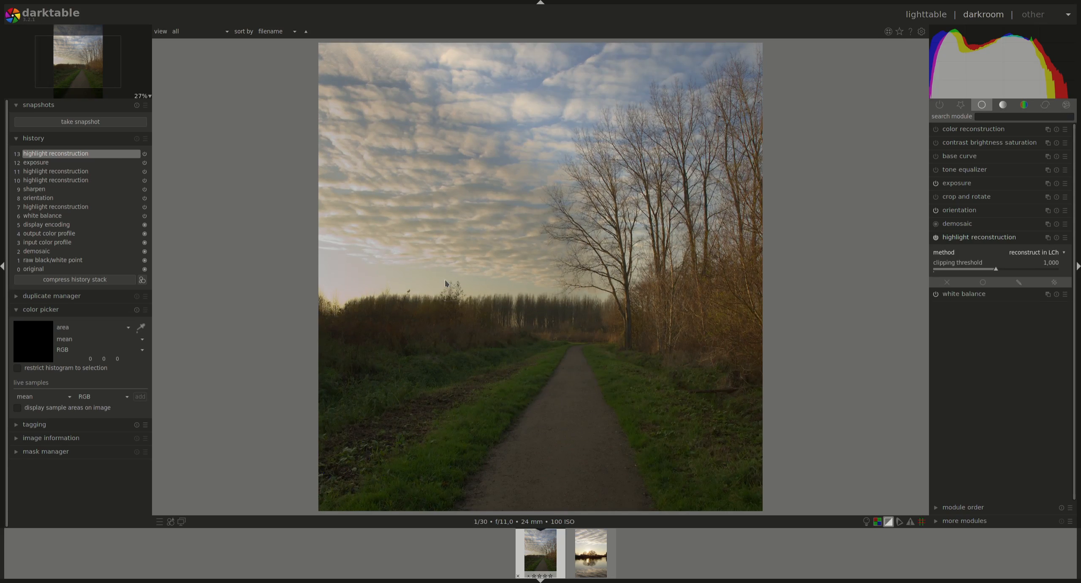
- Try a highlight reconstruction clipping threshold of 1.929, and reset it to 1.000
{"action": "mouse_move", "coordinate": [996, 271]}
{"action": "left_mouse_down"}
{"action": "mouse_move", "coordinate": [1049, 272]}
{"action": "mouse_move", "coordinate": [954, 266]}
{"action": "mouse_move", "coordinate": [1000, 270]}
{"action": "left_mouse_up"}
{"action": "left_click", "coordinate": [1054, 268]}
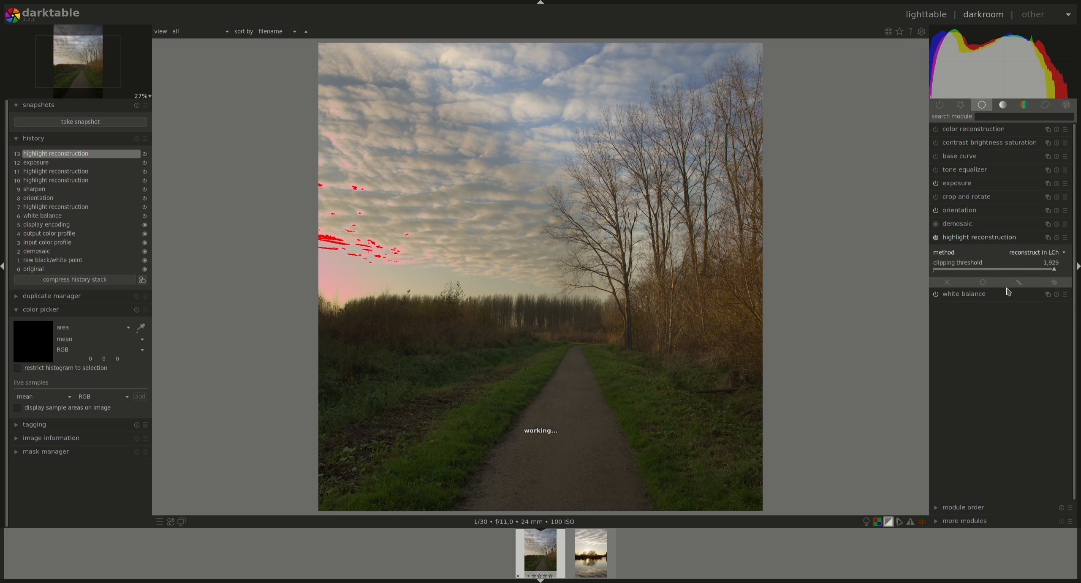
{"action": "double_click", "coordinate": [1054, 266]}
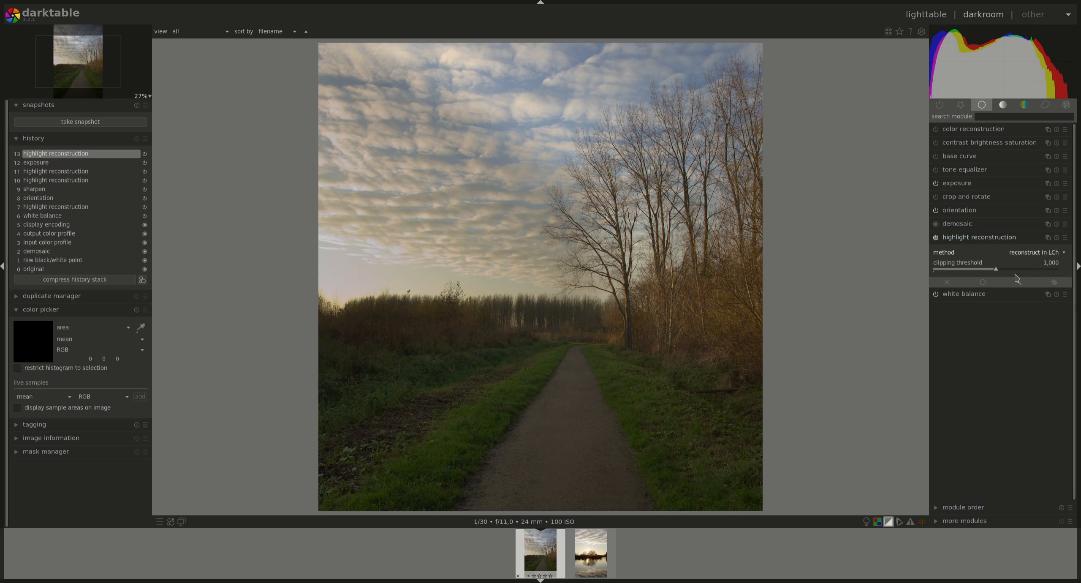
- Try lowering the clipping threshold to 0.879, inspect the sky, and reset the threshold to 1.000
{"action": "left_click", "coordinate": [998, 270]}
{"action": "left_click_drag", "start_coordinate": [998, 270], "coordinate": [988, 273]}
{"action": "scroll", "coordinate": [566, 281], "scroll_direction": "down", "scroll_amount": 2}
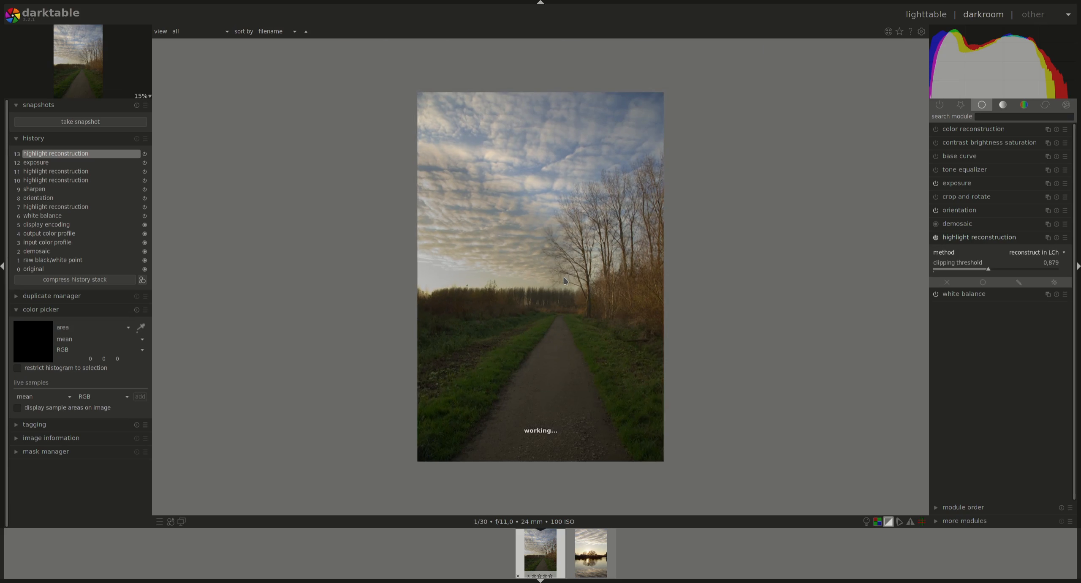
{"action": "scroll", "coordinate": [566, 281], "scroll_direction": "up", "scroll_amount": 3}
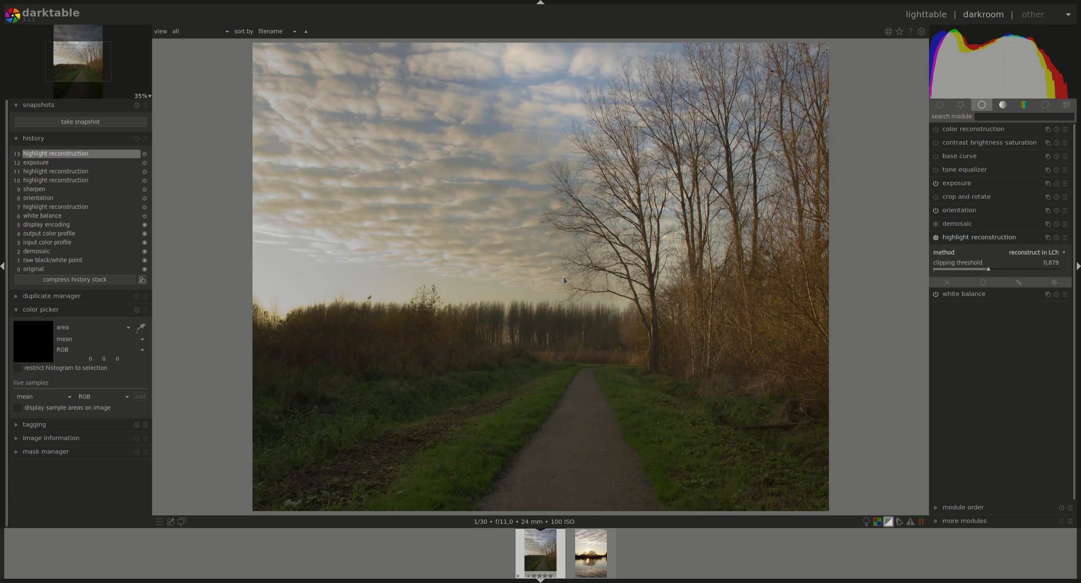
{"action": "double_click", "coordinate": [1051, 266]}
{"action": "scroll", "coordinate": [695, 308], "scroll_direction": "down", "scroll_amount": 1}
{"action": "scroll", "coordinate": [694, 307], "scroll_direction": "down", "scroll_amount": 1}
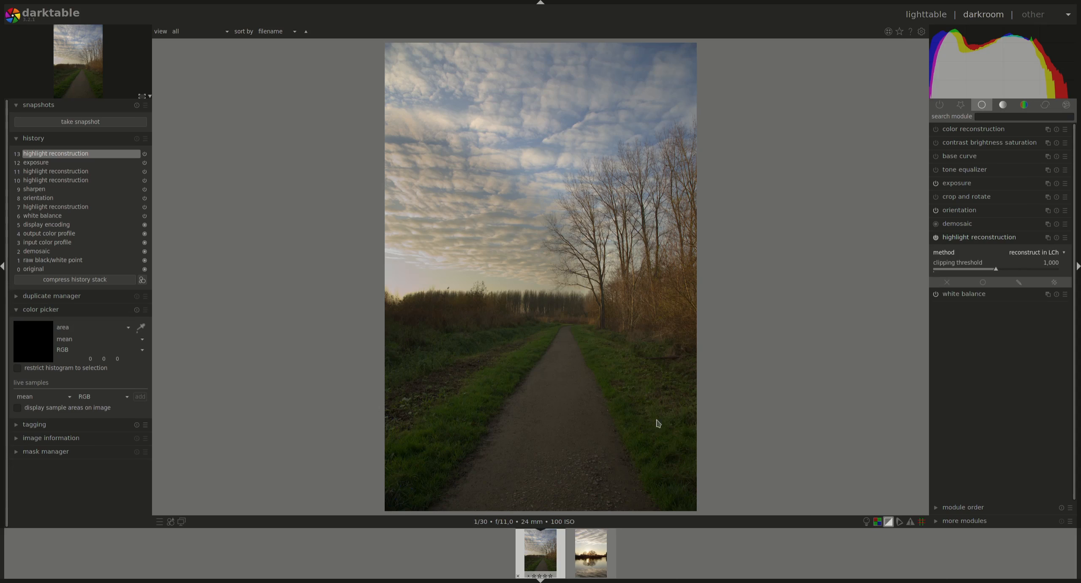
- Open the second photo, the lake sunset, for editing
{"action": "left_click", "coordinate": [600, 548]}
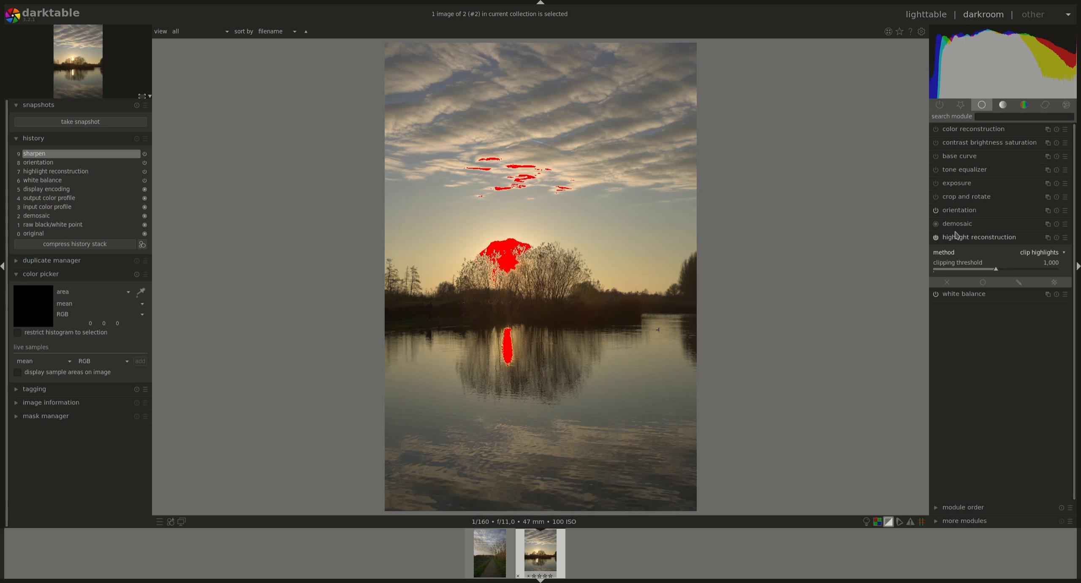
- Lower the exposure of the lake sunset photo to -0.47 EV
{"action": "left_click", "coordinate": [958, 184]}
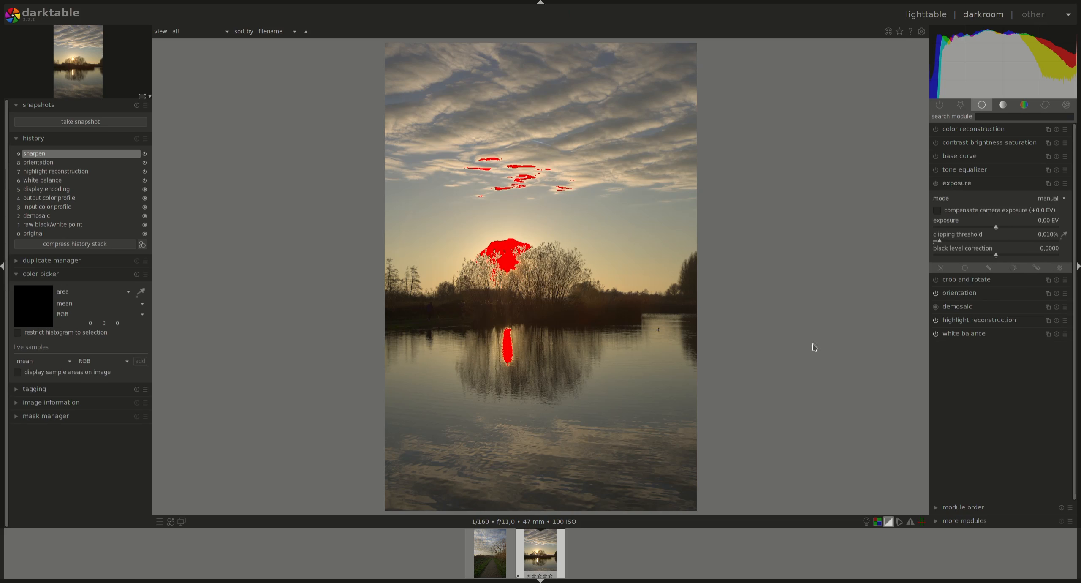
{"action": "left_click_drag", "start_coordinate": [997, 230], "coordinate": [987, 230]}
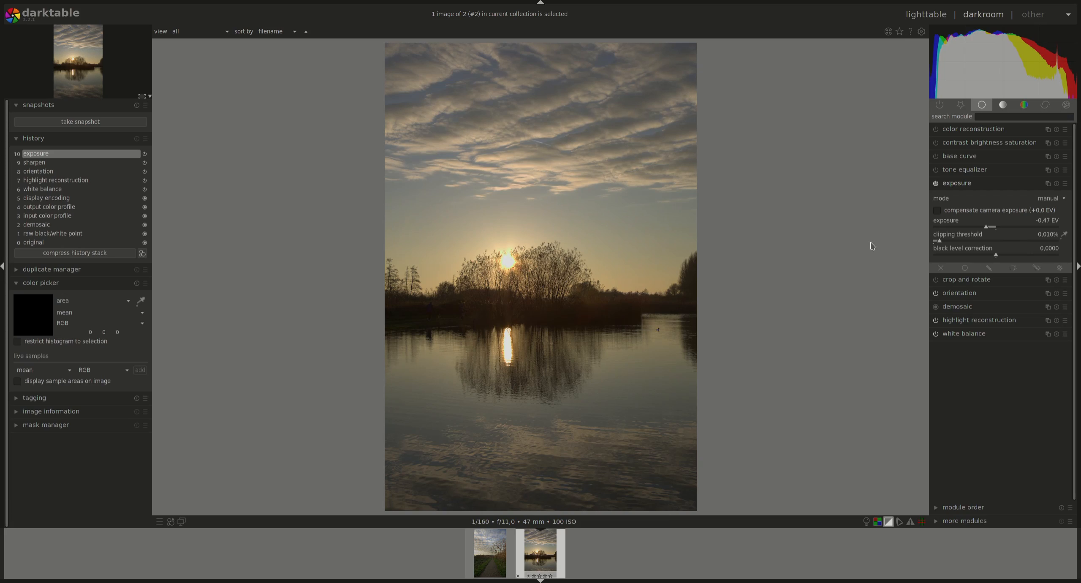
{"action": "left_click", "coordinate": [958, 188]}
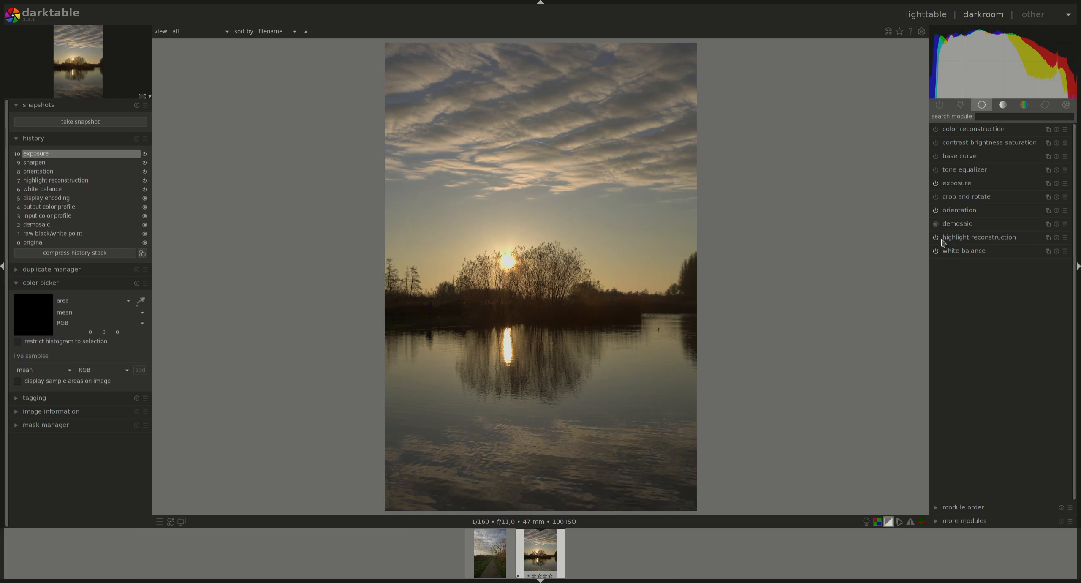
- Set the highlight reconstruction method to reconstruct in LCh and inspect the sun and its reflection in the lake
{"action": "left_click", "coordinate": [970, 239]}
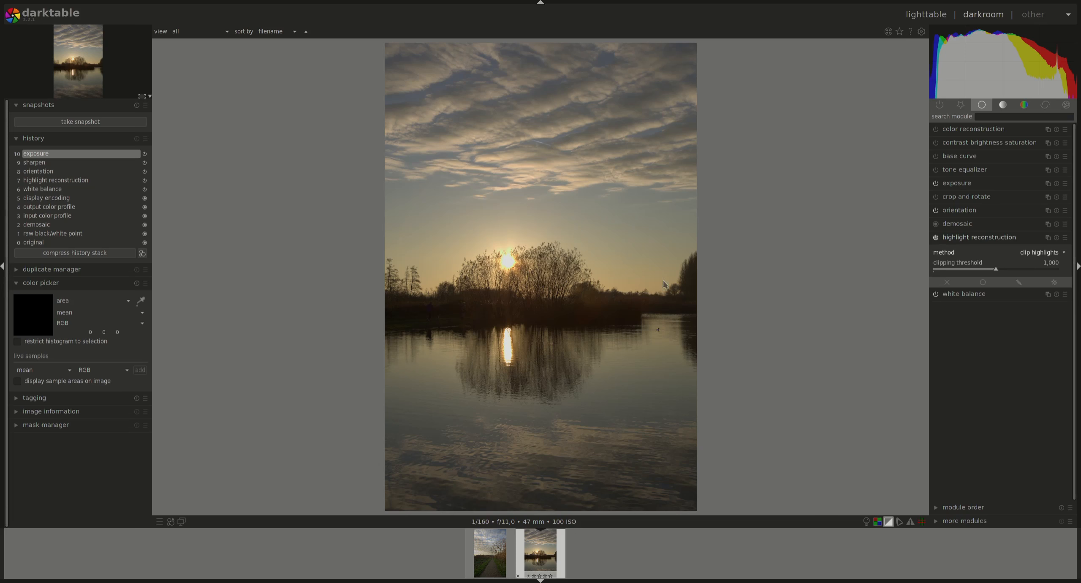
{"action": "scroll", "coordinate": [501, 258], "scroll_direction": "up", "scroll_amount": 1}
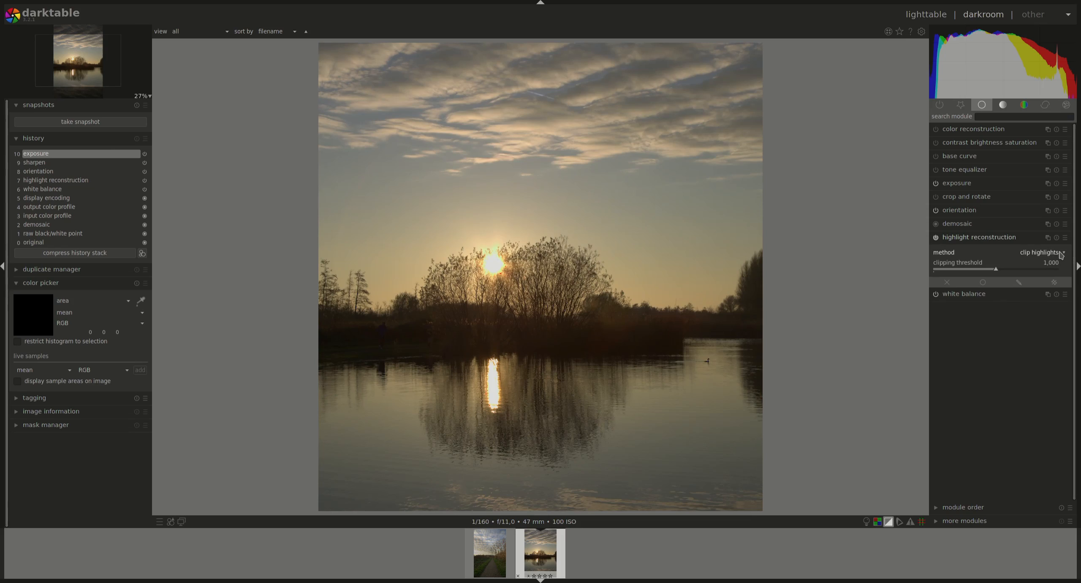
{"action": "scroll", "coordinate": [1061, 253], "scroll_direction": "down", "scroll_amount": 1}
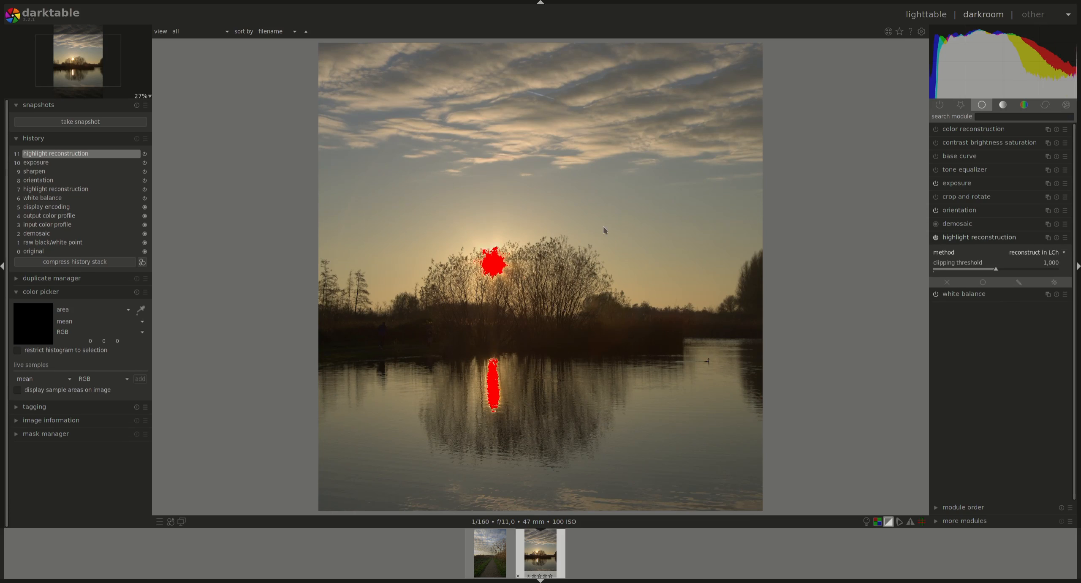
{"action": "scroll", "coordinate": [486, 256], "scroll_direction": "up", "scroll_amount": 2}
{"action": "scroll", "coordinate": [486, 255], "scroll_direction": "down", "scroll_amount": 2}
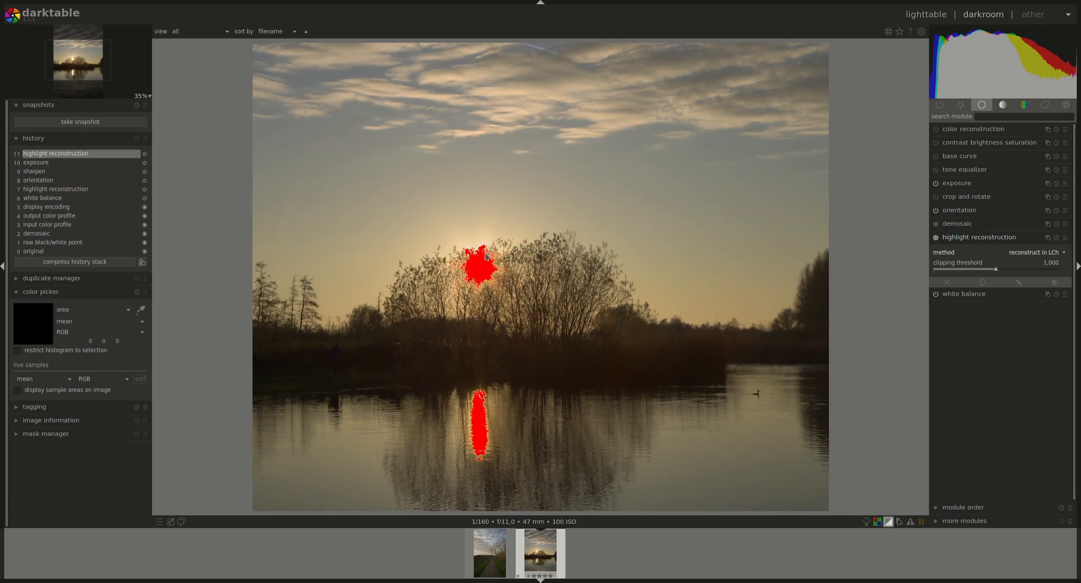
- Lower the exposure to -1.01 EV and examine the sun behind the trees up close
{"action": "left_click", "coordinate": [962, 185]}
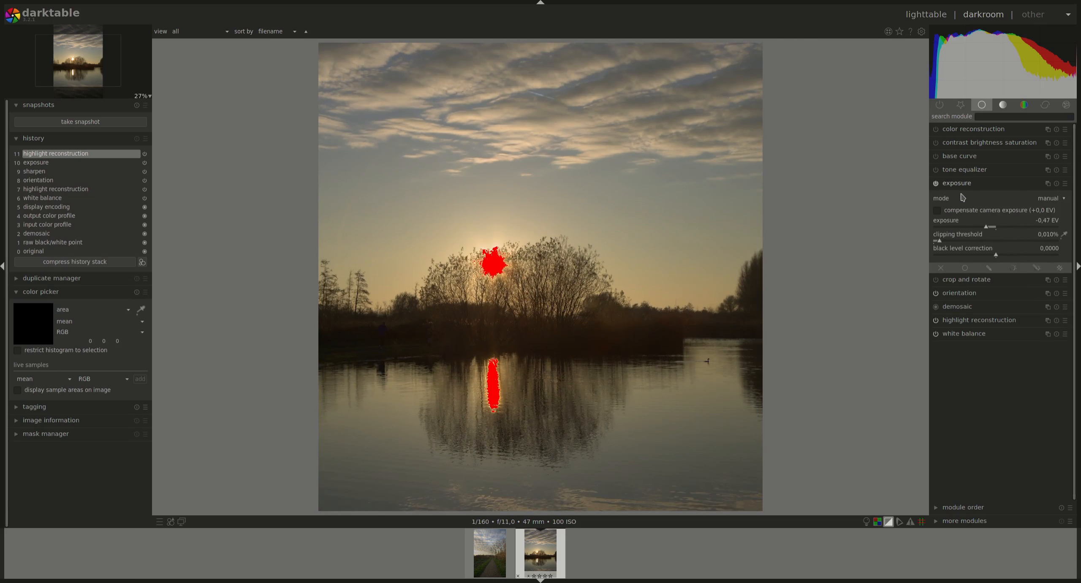
{"action": "left_click", "coordinate": [985, 227]}
{"action": "left_click_drag", "start_coordinate": [986, 228], "coordinate": [974, 228]}
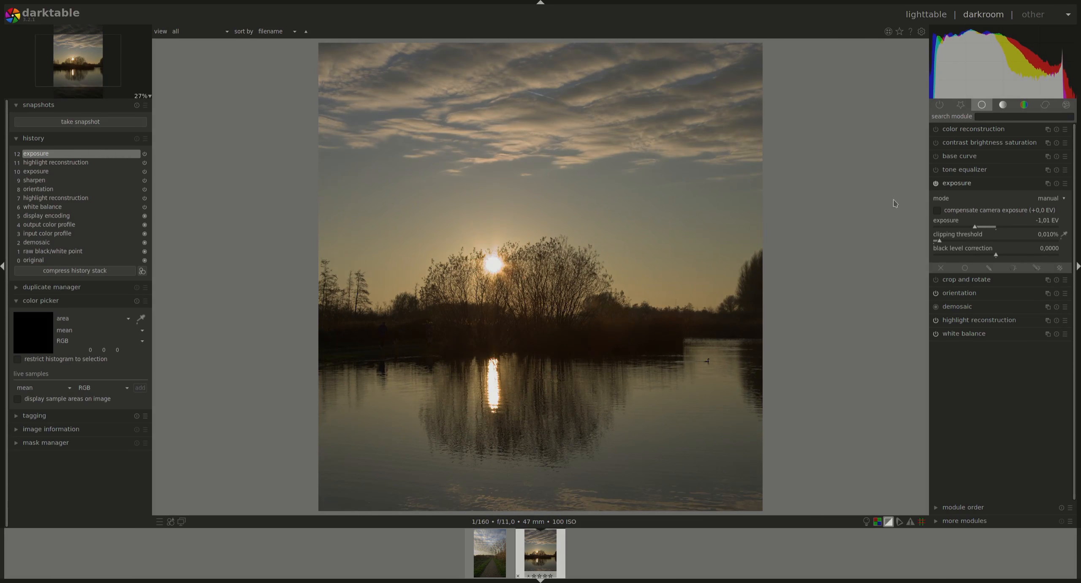
{"action": "left_click", "coordinate": [962, 184]}
{"action": "scroll", "coordinate": [500, 257], "scroll_direction": "up", "scroll_amount": 3}
{"action": "scroll", "coordinate": [494, 259], "scroll_direction": "up", "scroll_amount": 1}
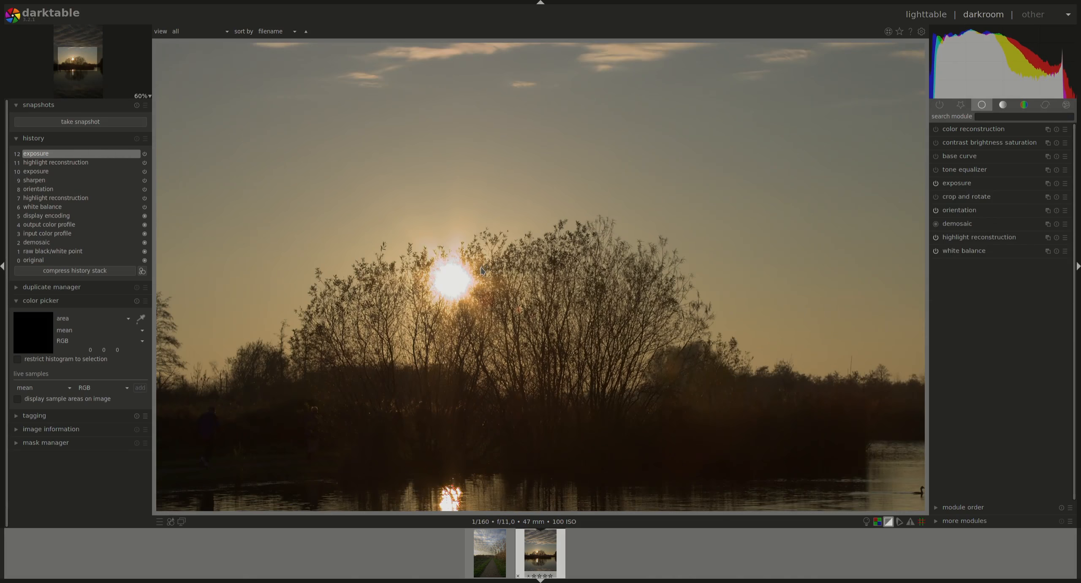
{"action": "scroll", "coordinate": [413, 273], "scroll_direction": "up", "scroll_amount": 2}
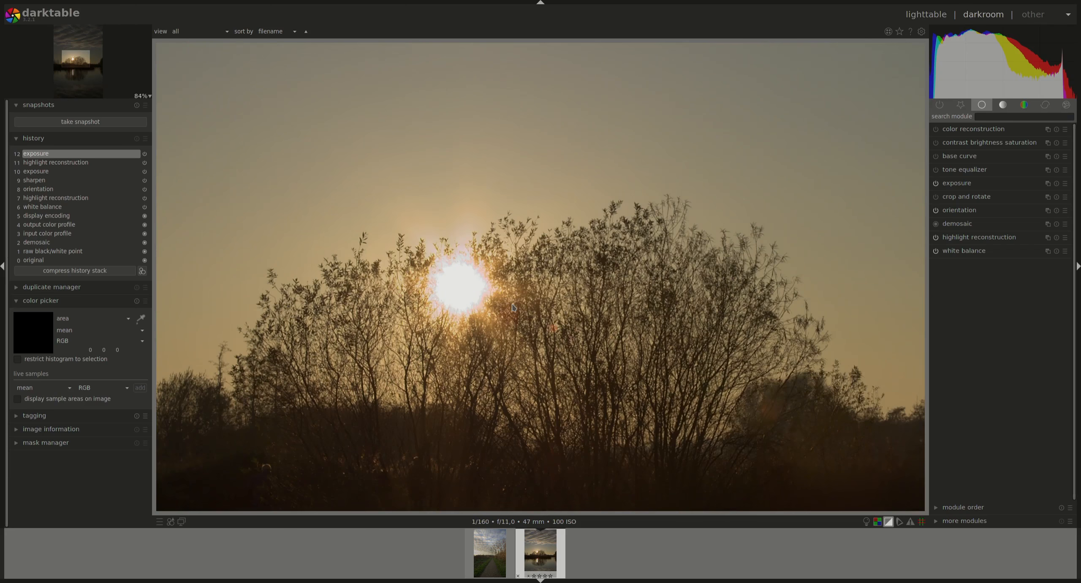
{"action": "scroll", "coordinate": [513, 307], "scroll_direction": "down", "scroll_amount": 3}
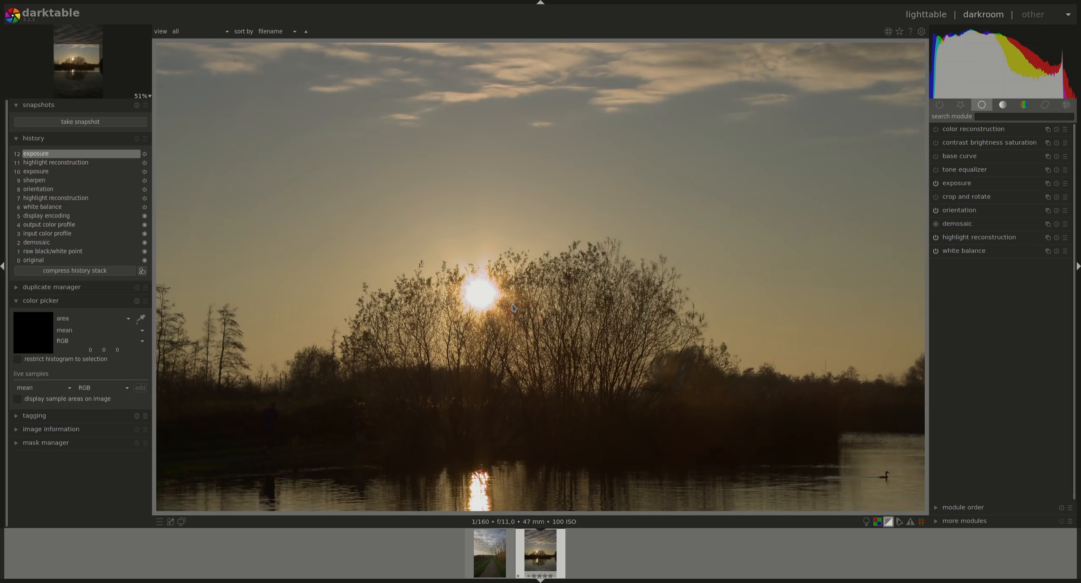
{"action": "scroll", "coordinate": [481, 287], "scroll_direction": "up", "scroll_amount": 3}
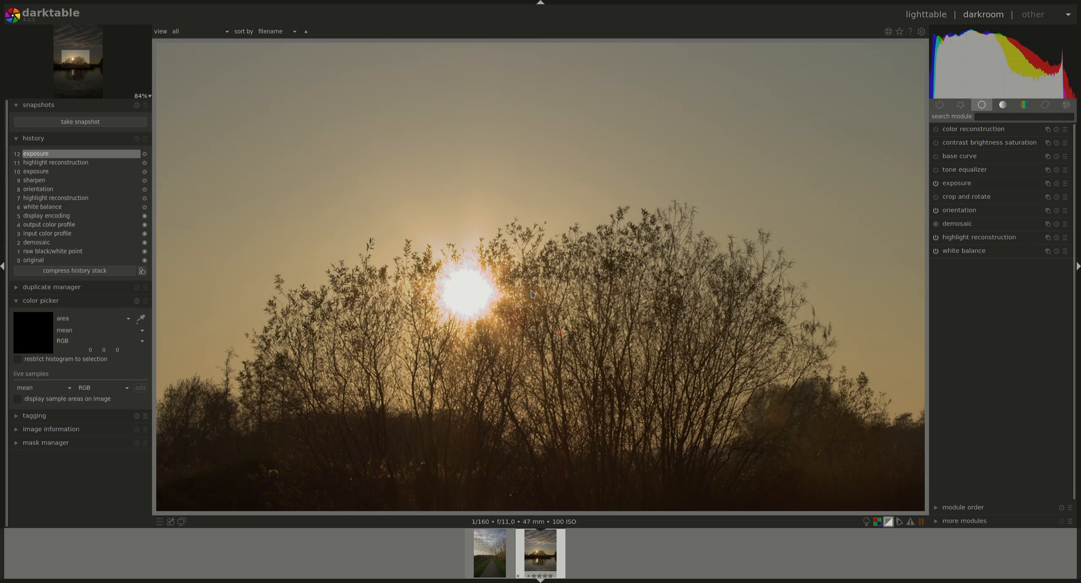
{"action": "scroll", "coordinate": [532, 294], "scroll_direction": "down", "scroll_amount": 5}
{"action": "scroll", "coordinate": [533, 292], "scroll_direction": "down", "scroll_amount": 2}
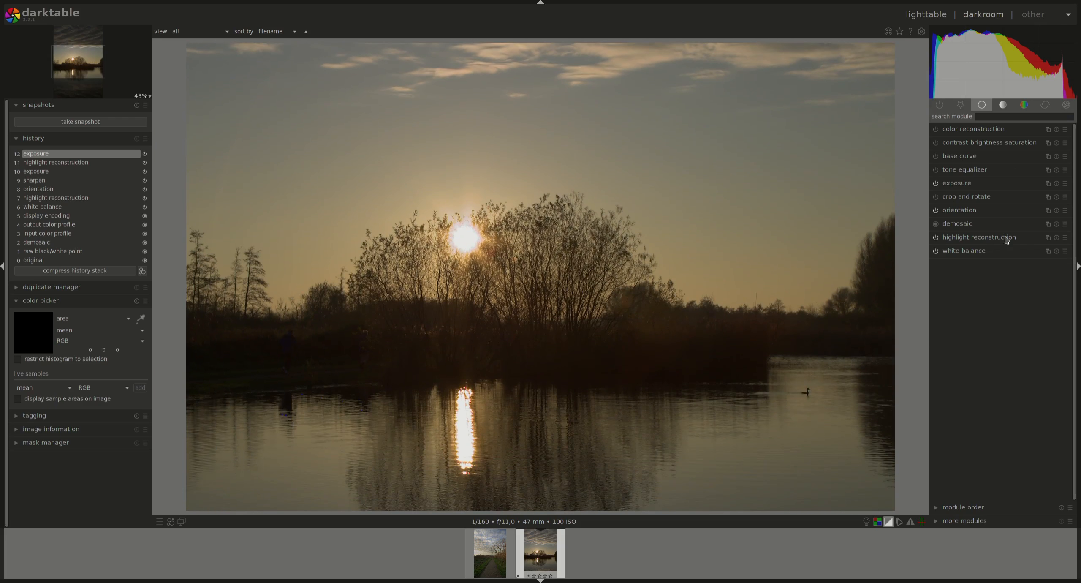
- Try the reconstruct color method for highlight reconstruction together with an exposure of -1.74 EV, checking the sun's edge
{"action": "left_click", "coordinate": [963, 238]}
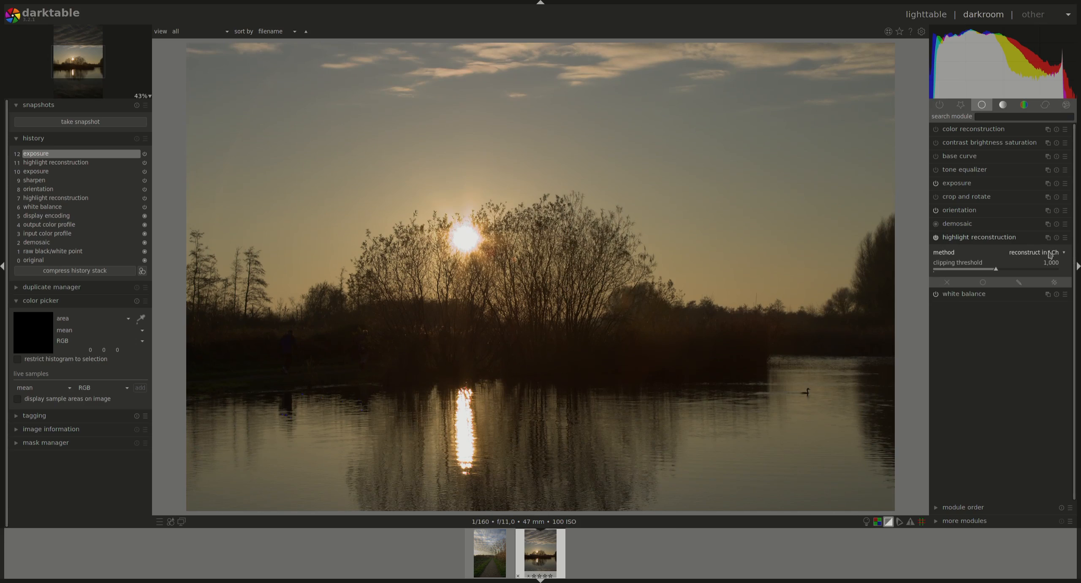
{"action": "scroll", "coordinate": [1050, 254], "scroll_direction": "down", "scroll_amount": 1}
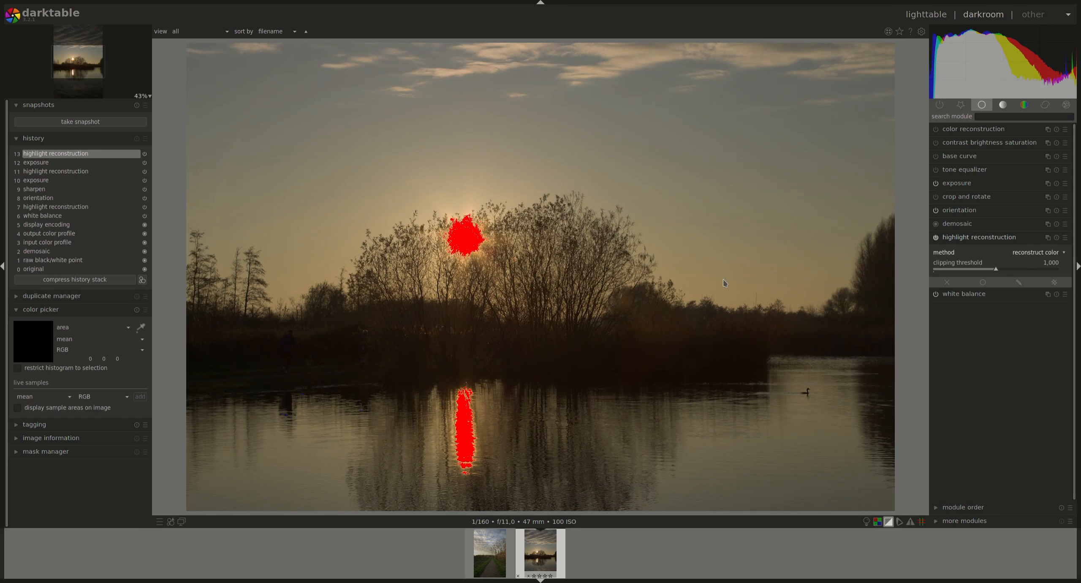
{"action": "left_click", "coordinate": [965, 185]}
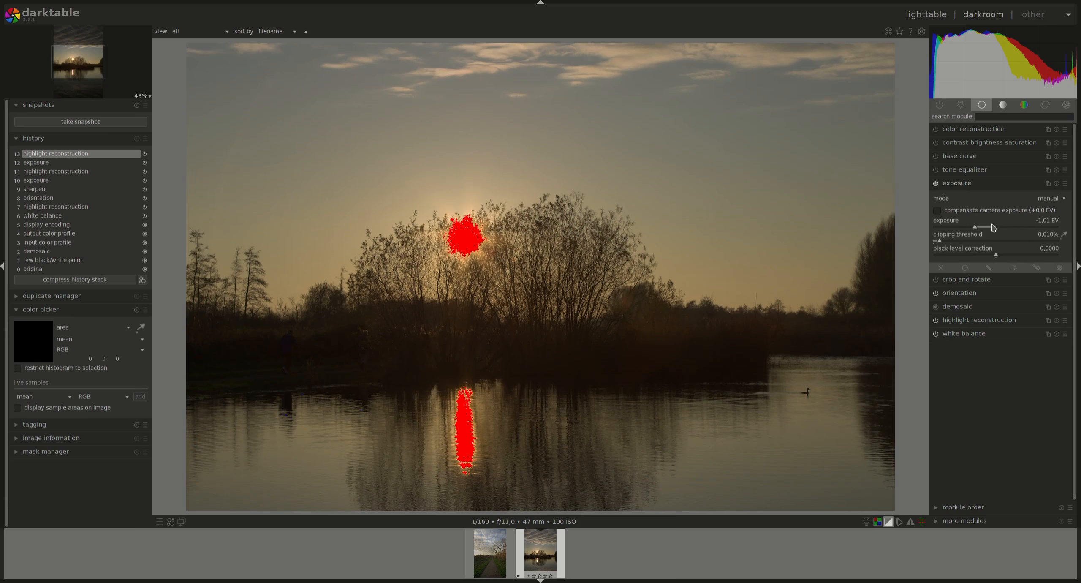
{"action": "left_click_drag", "start_coordinate": [974, 228], "coordinate": [959, 228]}
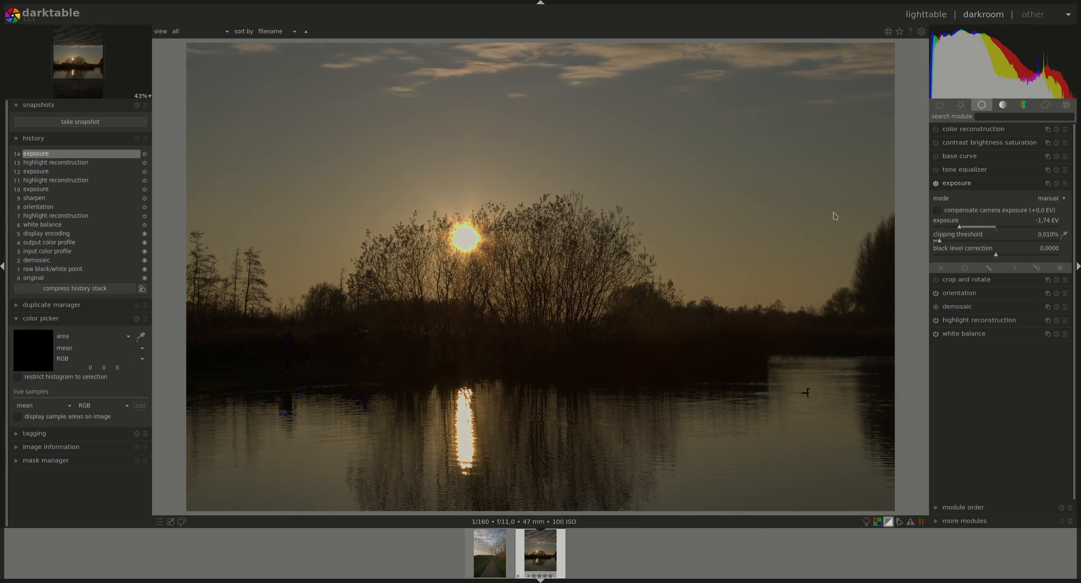
{"action": "scroll", "coordinate": [461, 246], "scroll_direction": "down", "scroll_amount": 2}
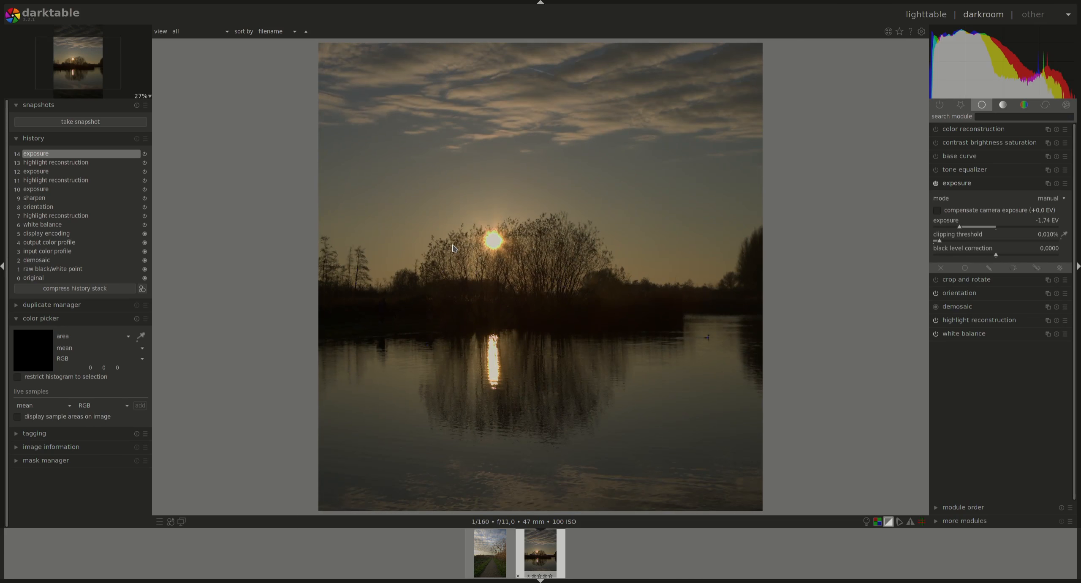
{"action": "scroll", "coordinate": [454, 248], "scroll_direction": "up", "scroll_amount": 3}
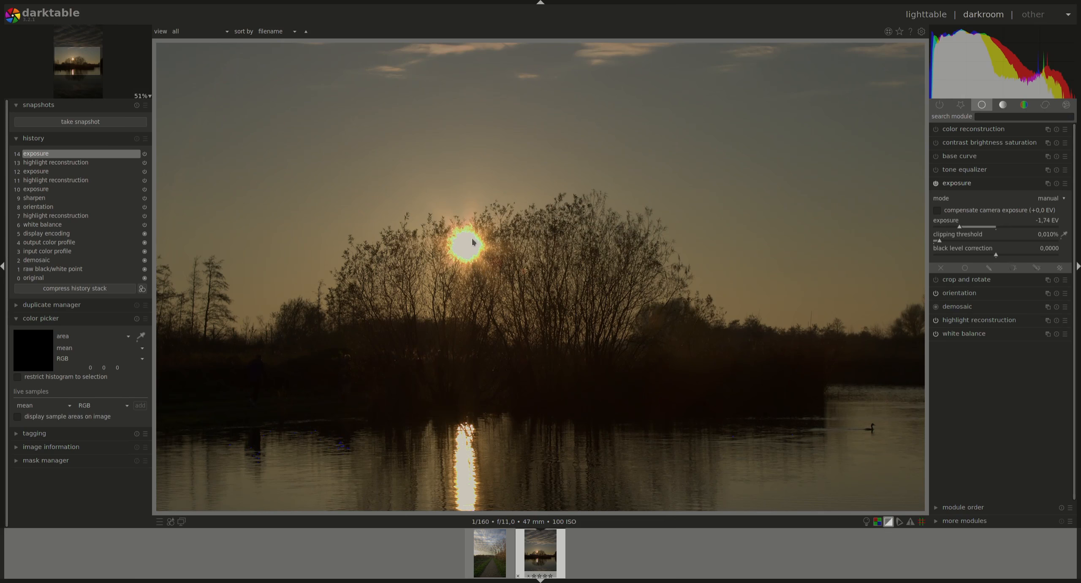
{"action": "scroll", "coordinate": [456, 237], "scroll_direction": "up", "scroll_amount": 2}
{"action": "scroll", "coordinate": [443, 236], "scroll_direction": "down", "scroll_amount": 2}
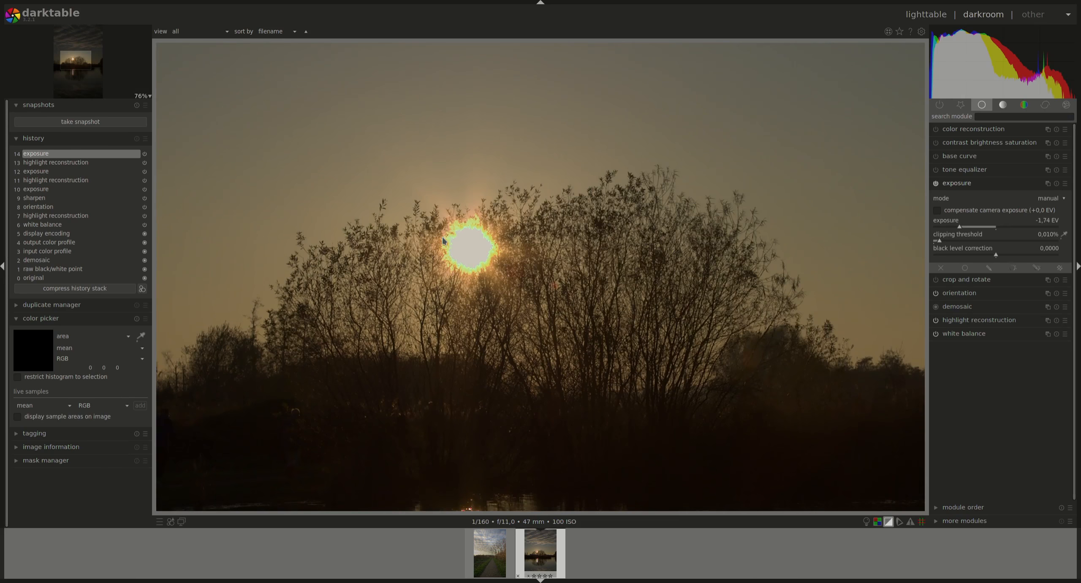
{"action": "scroll", "coordinate": [472, 241], "scroll_direction": "up", "scroll_amount": 1}
{"action": "scroll", "coordinate": [472, 242], "scroll_direction": "down", "scroll_amount": 4}
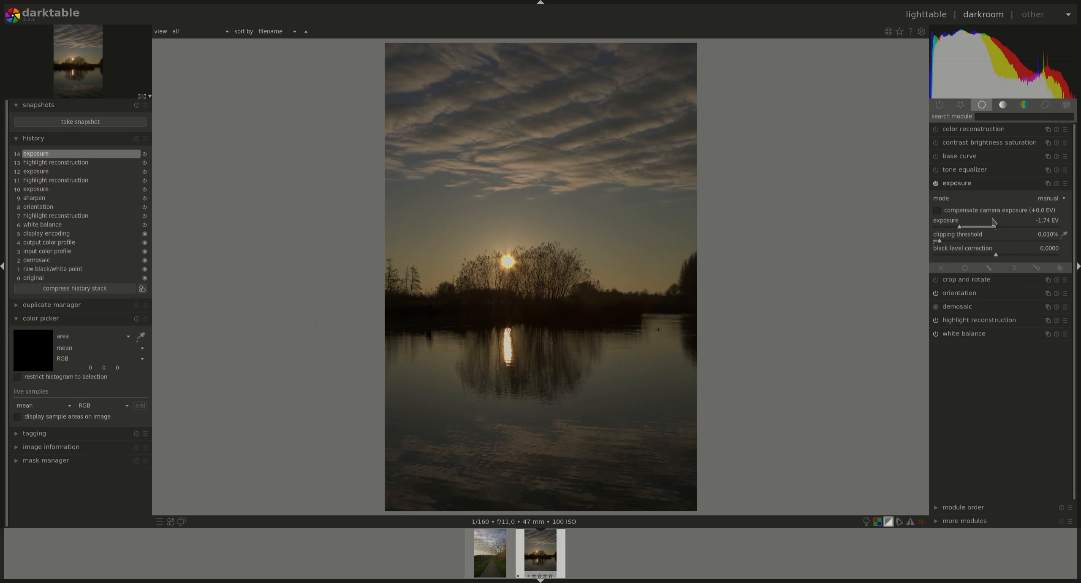
- Reset highlight reconstruction to the clip highlights method and check how the sun is rendered
{"action": "left_click", "coordinate": [961, 321]}
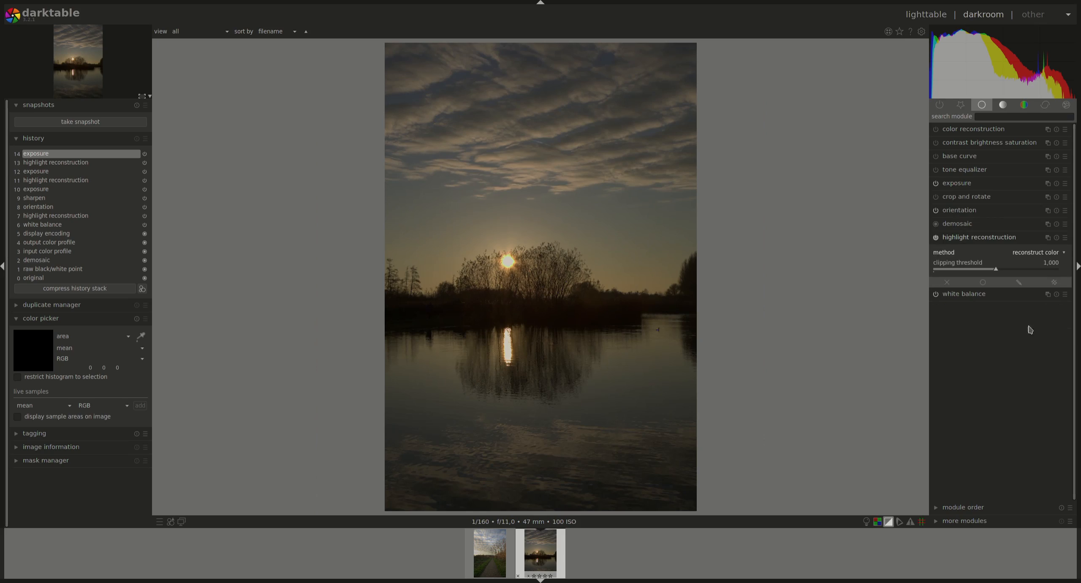
{"action": "left_click", "coordinate": [1056, 238]}
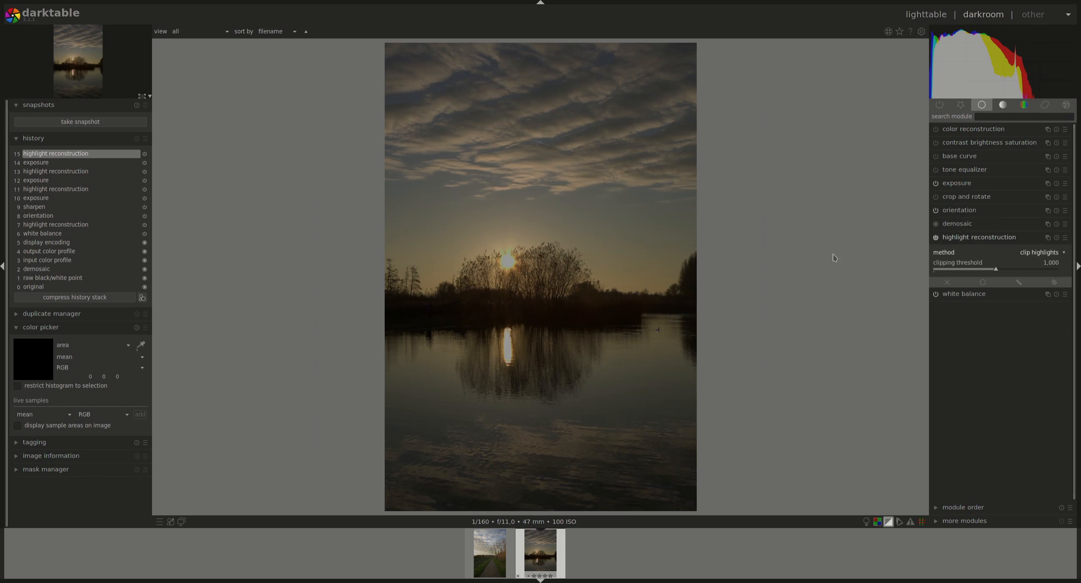
{"action": "scroll", "coordinate": [500, 267], "scroll_direction": "up", "scroll_amount": 3}
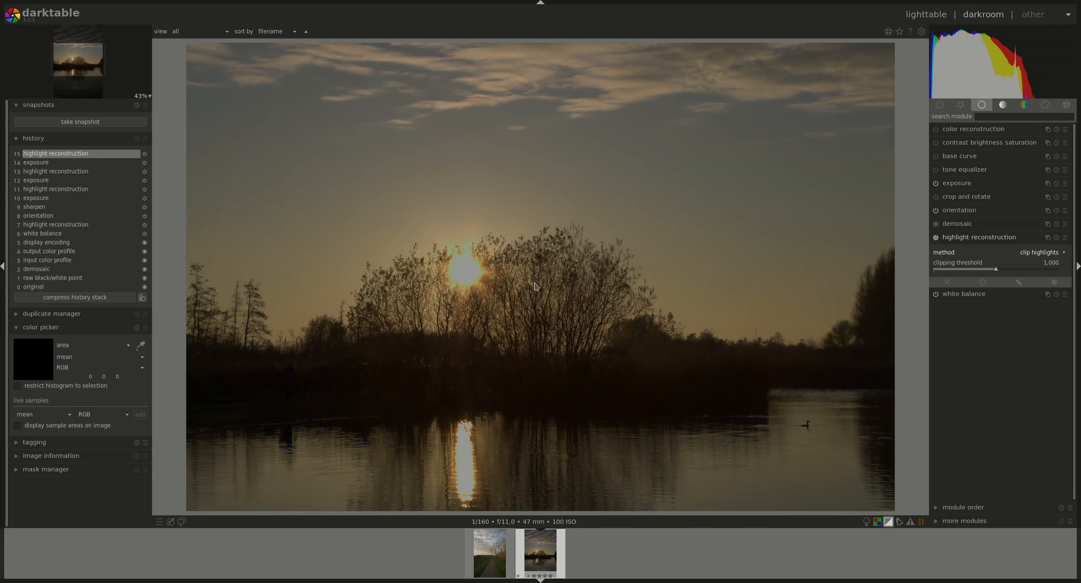
{"action": "scroll", "coordinate": [536, 287], "scroll_direction": "down", "scroll_amount": 3}
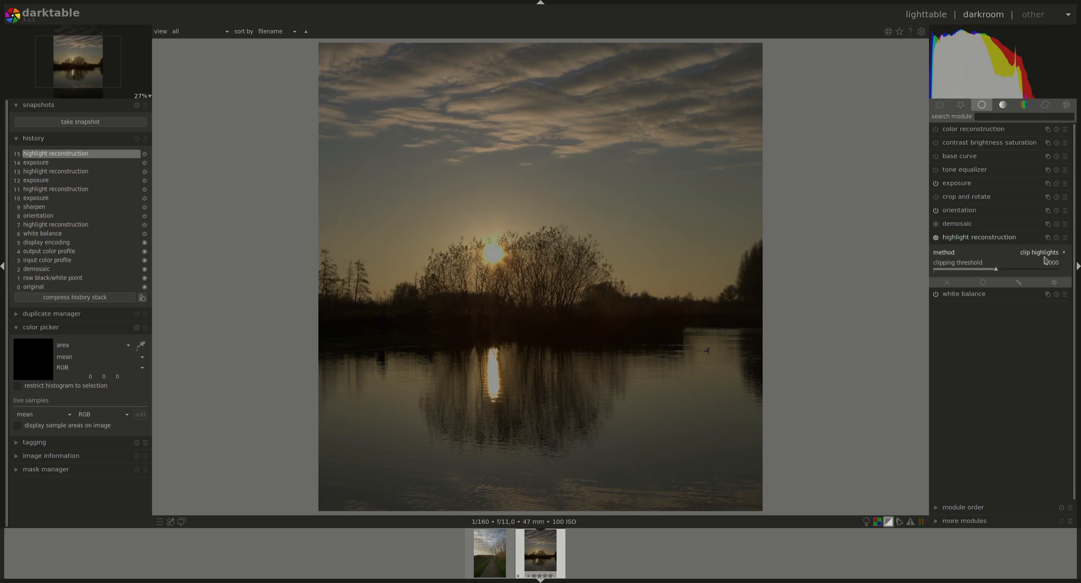
- Try reconstruct color once more, examine the edge of the sun, and return the method to clip highlights
{"action": "left_click", "coordinate": [1034, 273]}
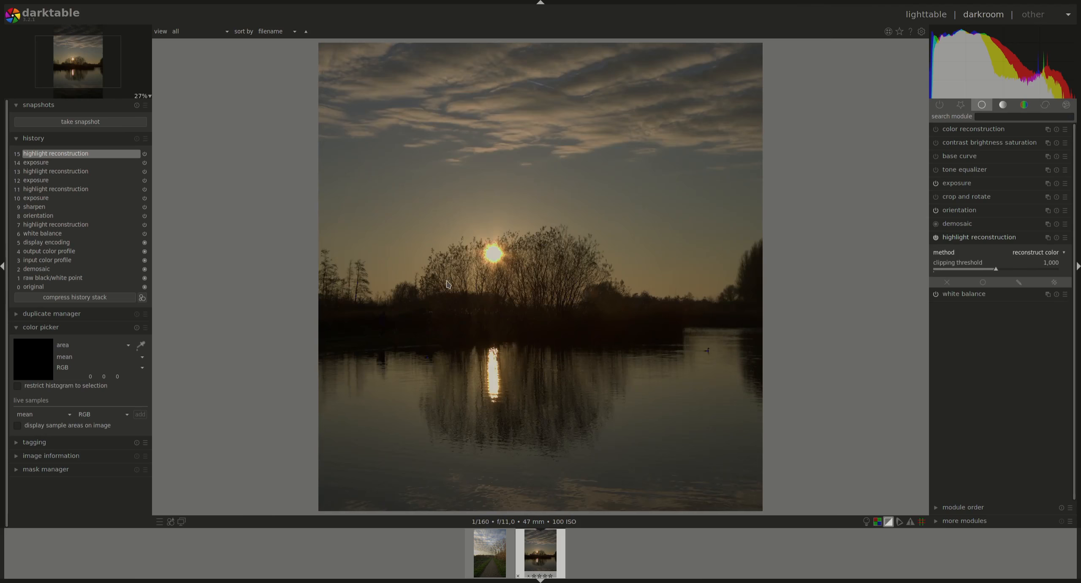
{"action": "scroll", "coordinate": [456, 274], "scroll_direction": "up", "scroll_amount": 3}
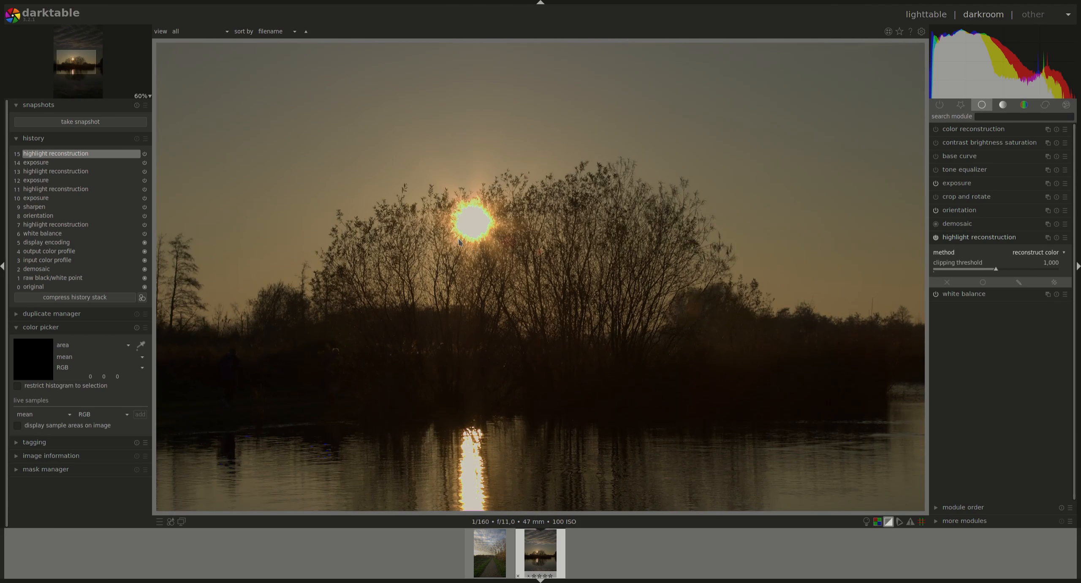
{"action": "scroll", "coordinate": [460, 241], "scroll_direction": "up", "scroll_amount": 1}
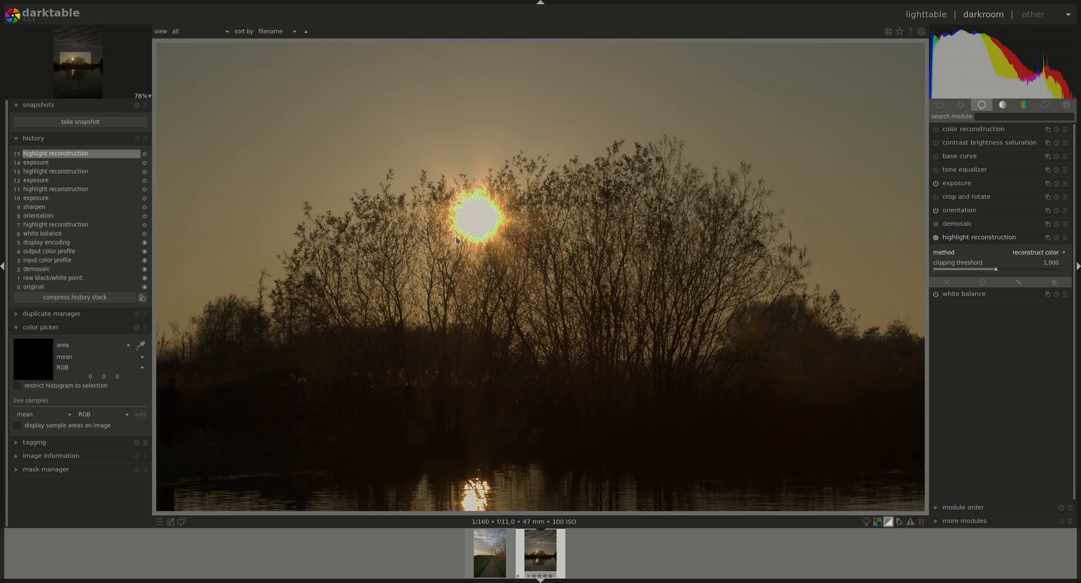
{"action": "scroll", "coordinate": [456, 239], "scroll_direction": "down", "scroll_amount": 1}
{"action": "scroll", "coordinate": [456, 239], "scroll_direction": "up", "scroll_amount": 1}
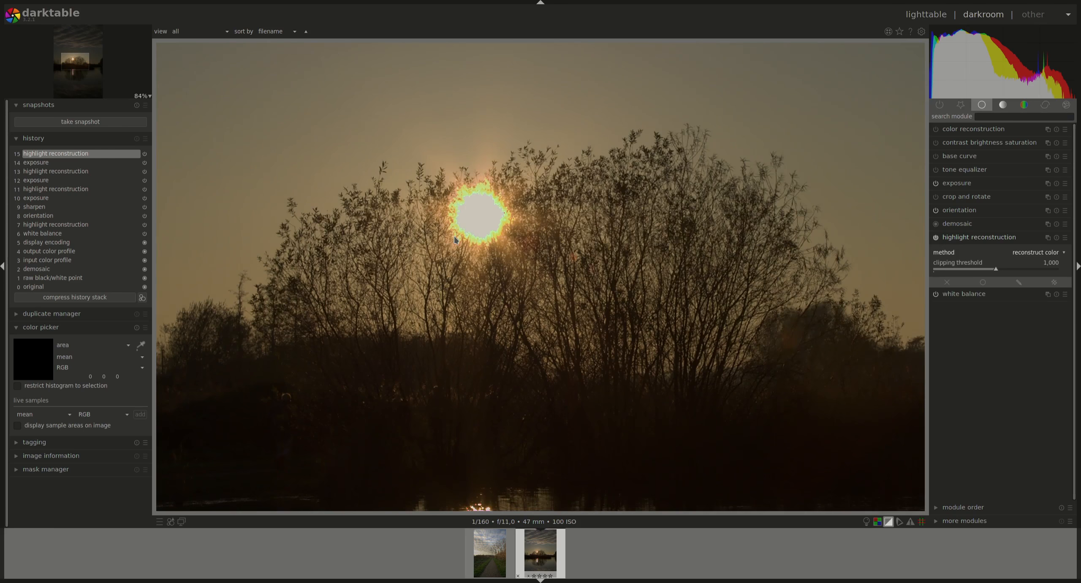
{"action": "scroll", "coordinate": [456, 240], "scroll_direction": "down", "scroll_amount": 4}
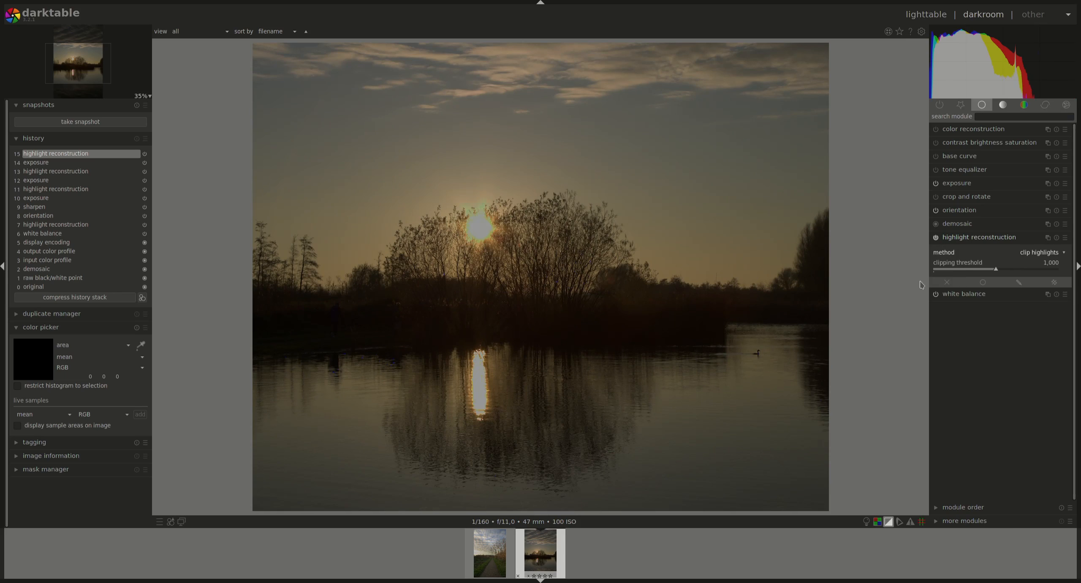
- Raise the exposure to -0.66 EV and check the whole lake sunset photo
{"action": "left_click", "coordinate": [957, 183]}
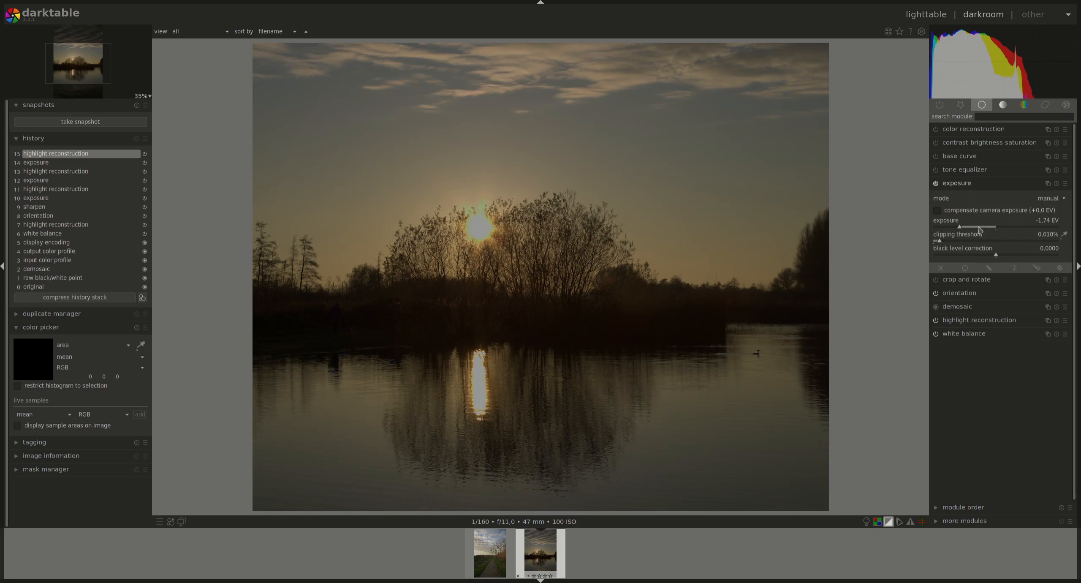
{"action": "left_click_drag", "start_coordinate": [961, 229], "coordinate": [982, 230]}
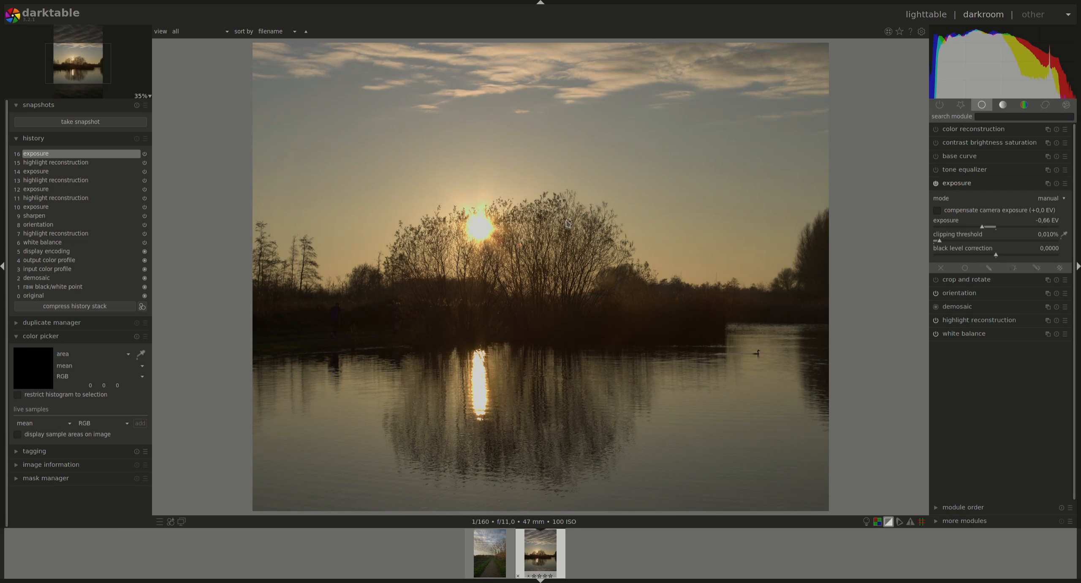
{"action": "scroll", "coordinate": [567, 223], "scroll_direction": "down", "scroll_amount": 3}
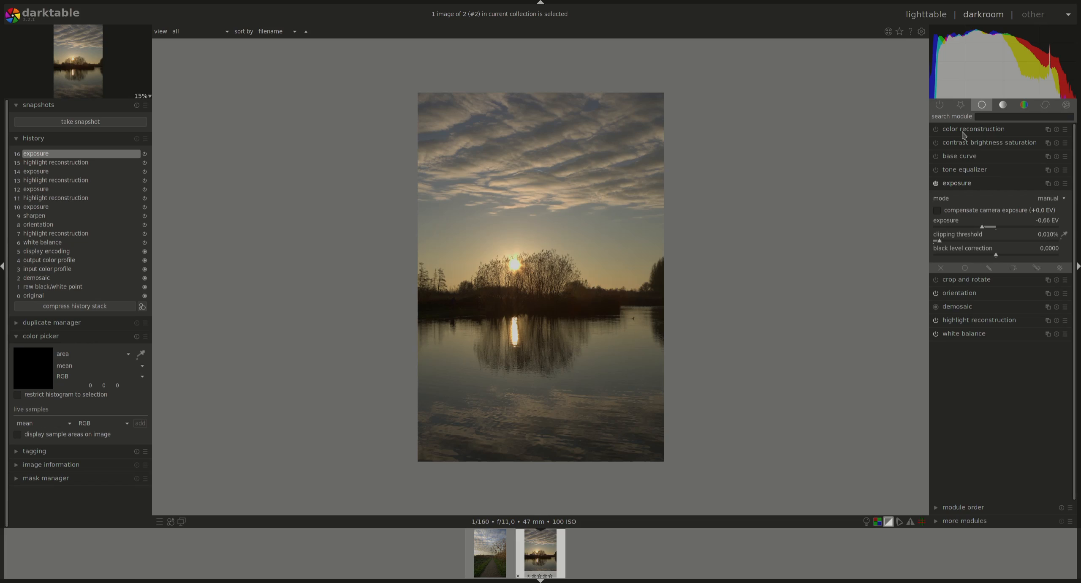
- Enable color reconstruction on the lake sunset photo and try its precedence options, including saturated colors
{"action": "left_click", "coordinate": [991, 133]}
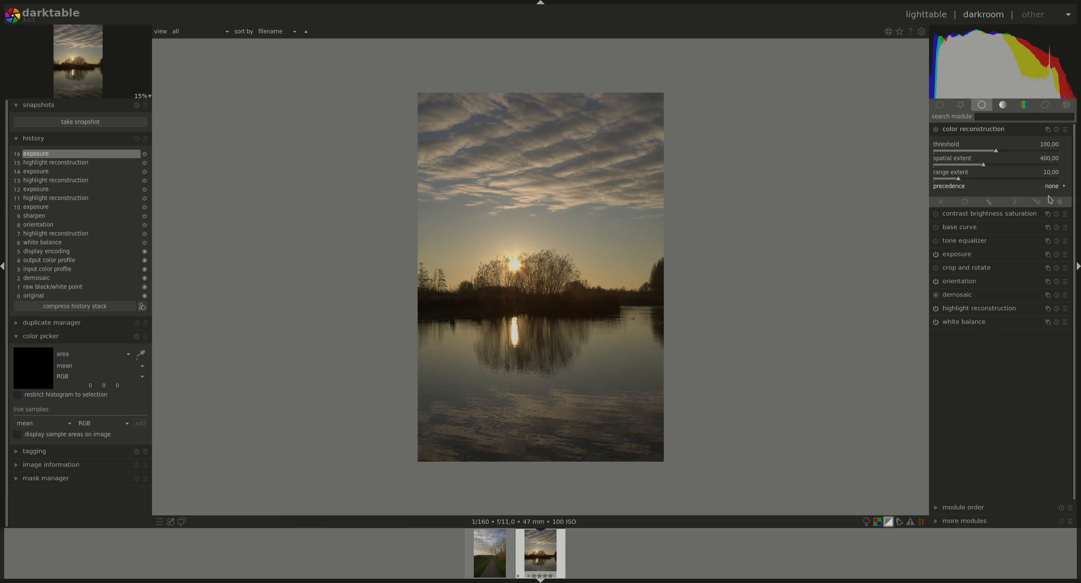
{"action": "scroll", "coordinate": [1050, 196], "scroll_direction": "down", "scroll_amount": 1}
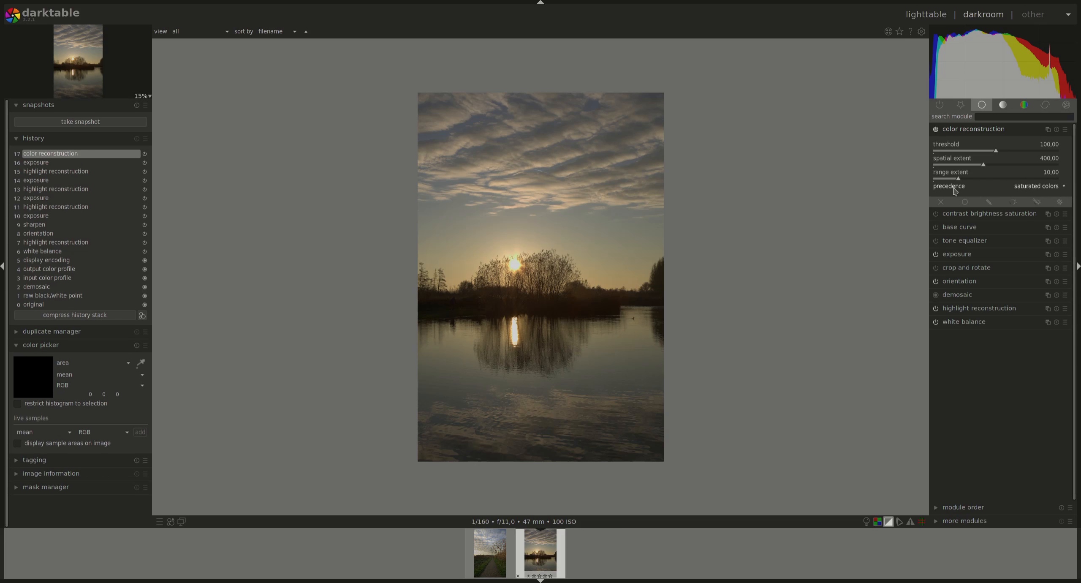
{"action": "left_click", "coordinate": [1025, 188]}
{"action": "left_click", "coordinate": [1052, 197]}
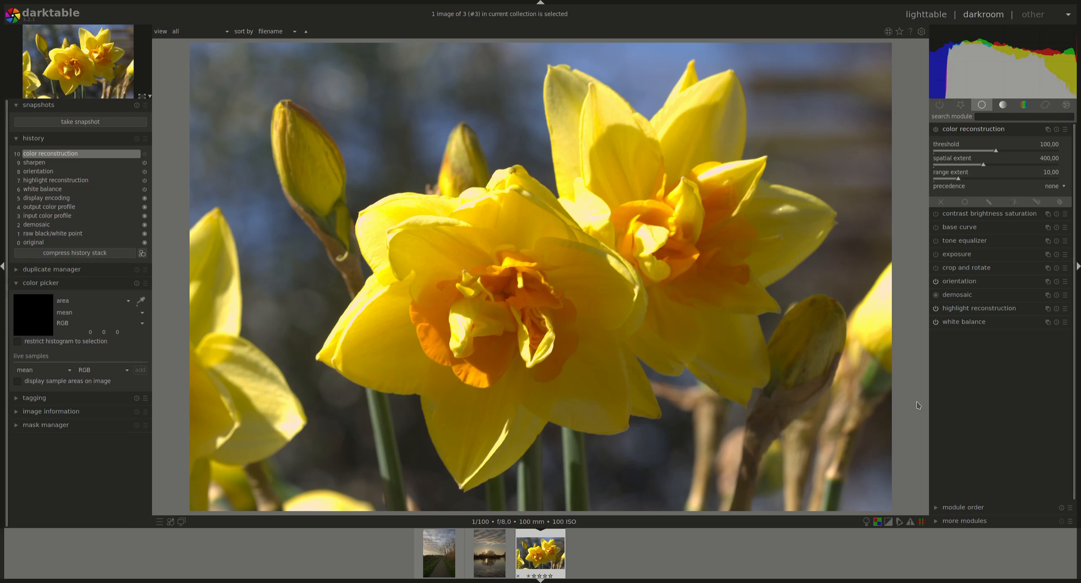
- Check the clipped areas of the daffodil photo with the clipping indication, switch it off, and inspect the brightest petals up close
{"action": "left_click", "coordinate": [888, 522]}
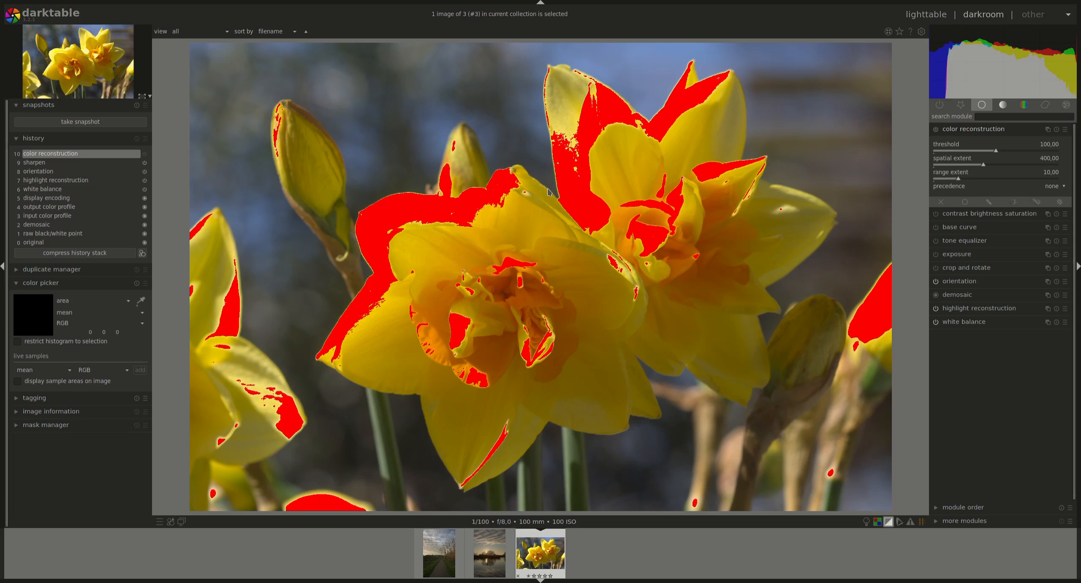
{"action": "left_click", "coordinate": [888, 521]}
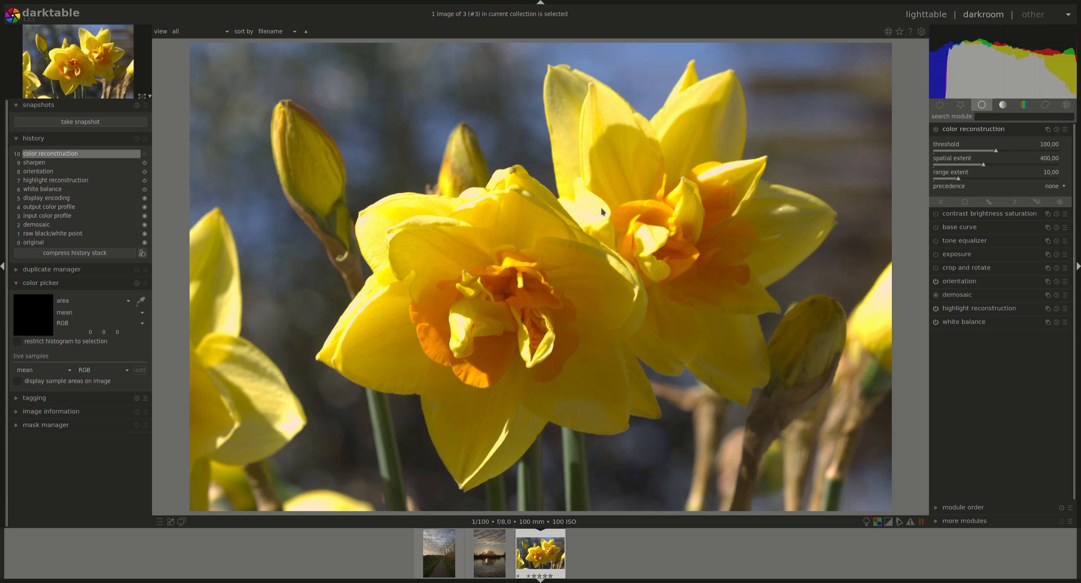
{"action": "scroll", "coordinate": [602, 211], "scroll_direction": "up", "scroll_amount": 3}
{"action": "left_click_drag", "start_coordinate": [615, 182], "coordinate": [688, 350]}
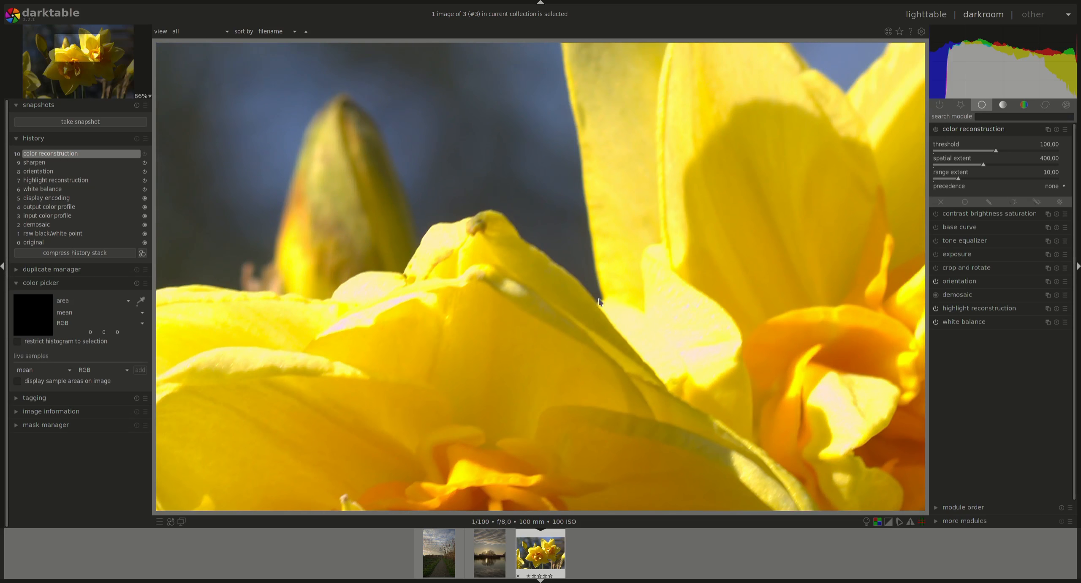
- Enable color reconstruction on the daffodil photo with a spatial extent of 764.96 and a range extent of 28.58
{"action": "left_click", "coordinate": [937, 129]}
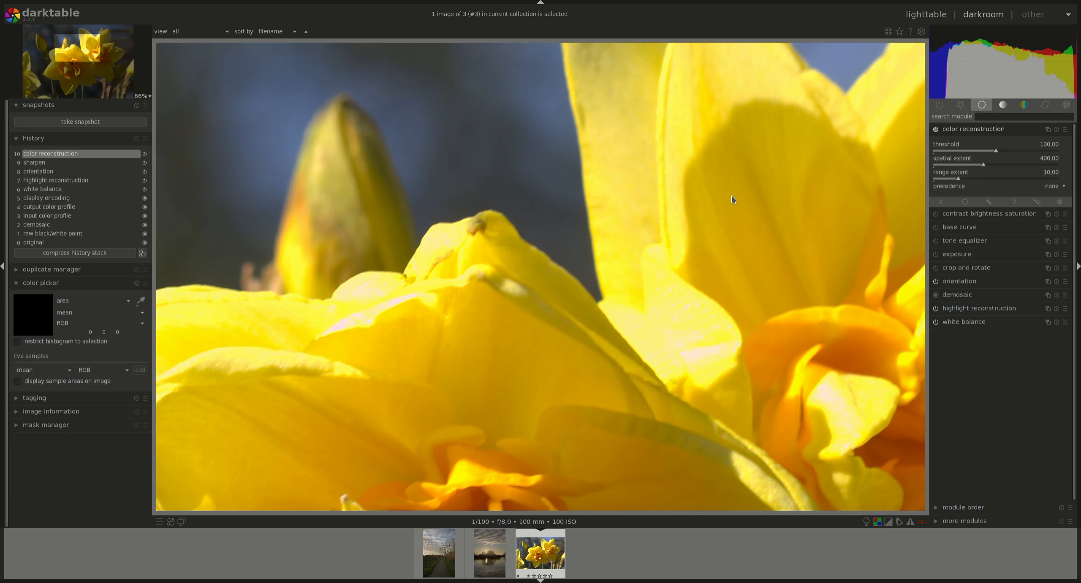
{"action": "left_click", "coordinate": [936, 129]}
{"action": "left_click", "coordinate": [937, 129]}
{"action": "left_click_drag", "start_coordinate": [985, 168], "coordinate": [1032, 175]}
{"action": "left_click_drag", "start_coordinate": [961, 184], "coordinate": [1006, 188]}
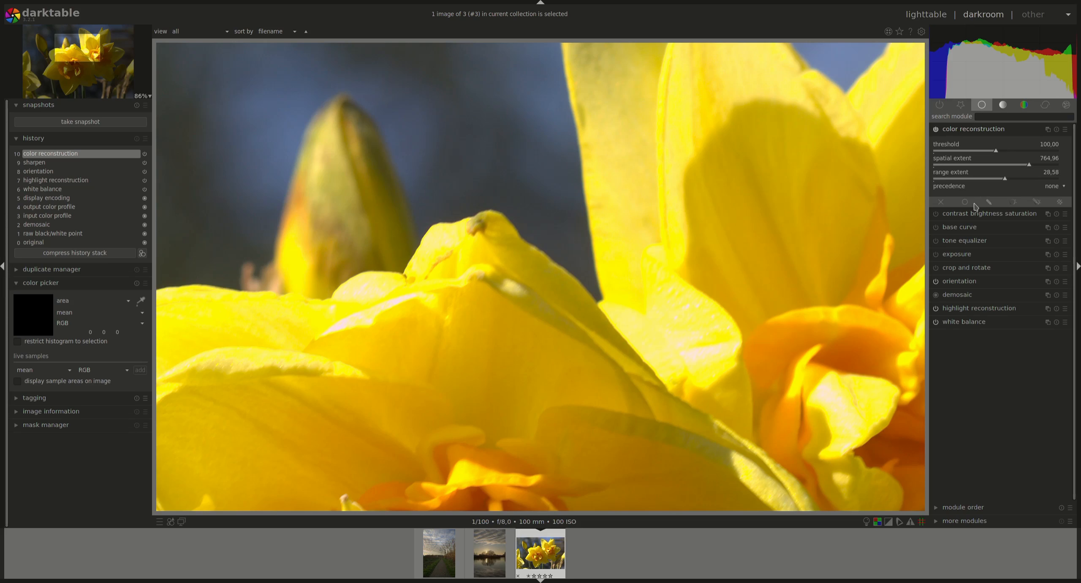
- Compare the blown-out petals with color reconstruction off and on, leaving the module enabled
{"action": "left_click", "coordinate": [937, 130]}
{"action": "left_click", "coordinate": [936, 131]}
{"action": "left_click", "coordinate": [936, 130]}
{"action": "left_click", "coordinate": [936, 131]}
{"action": "left_click", "coordinate": [936, 130]}
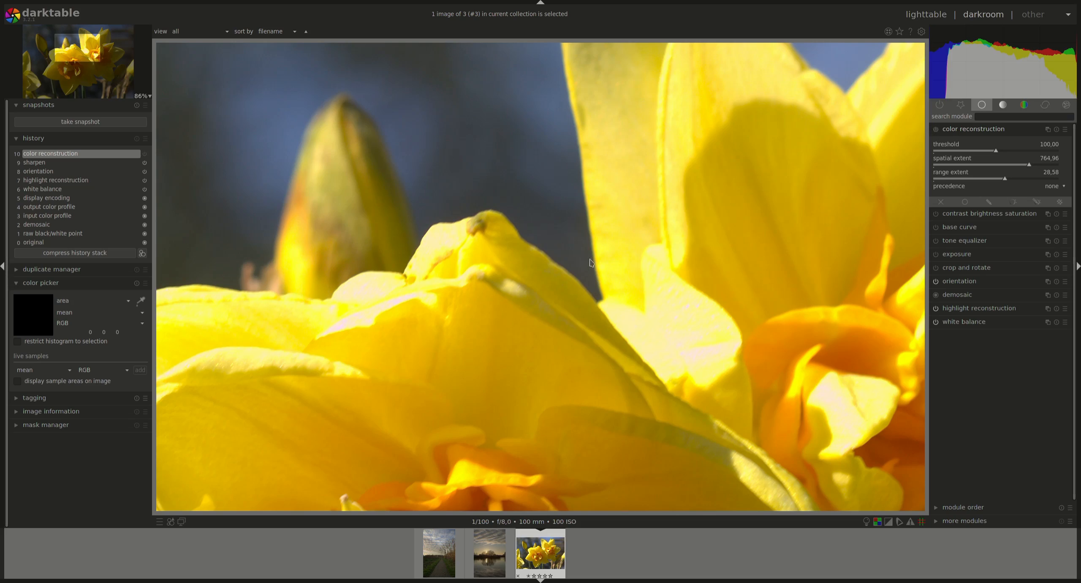
{"action": "left_click", "coordinate": [936, 130]}
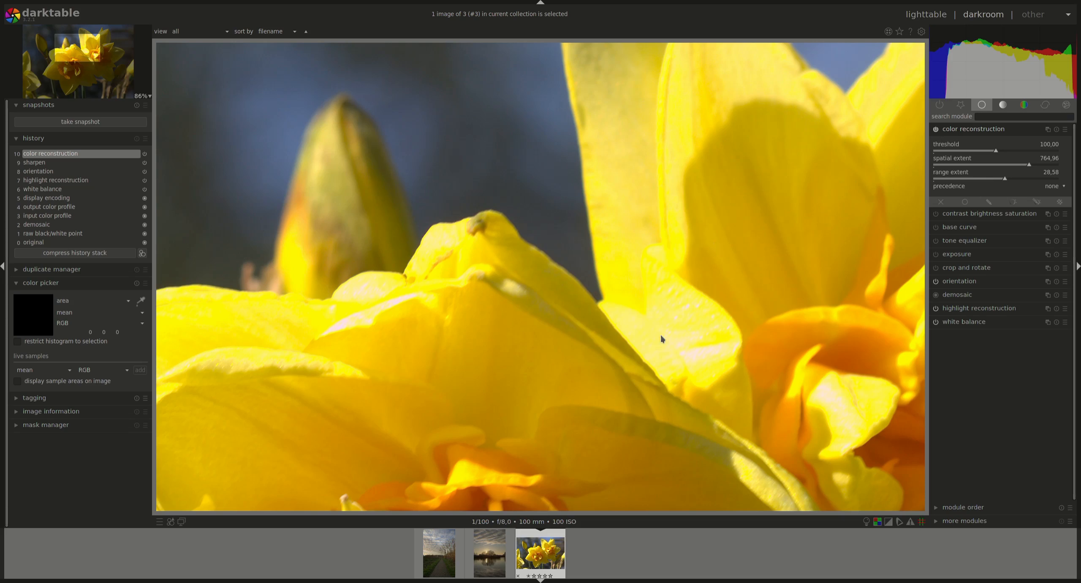
- Try the saturated colors precedence in color reconstruction, and the hue precedence with a hue of 0.16
{"action": "scroll", "coordinate": [1058, 187], "scroll_direction": "down", "scroll_amount": 1}
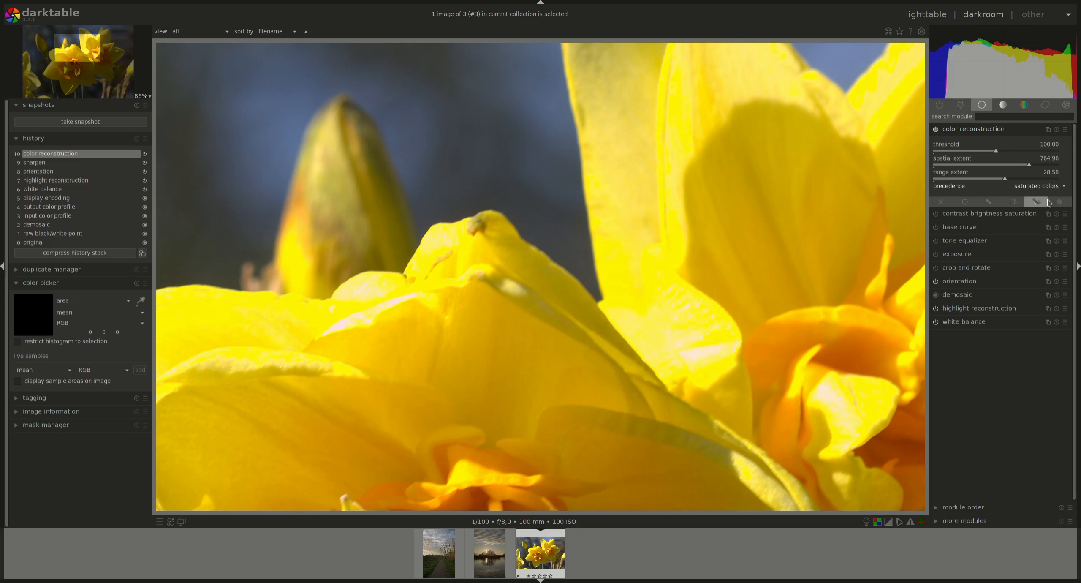
{"action": "left_click", "coordinate": [1049, 188]}
{"action": "left_click", "coordinate": [1053, 199]}
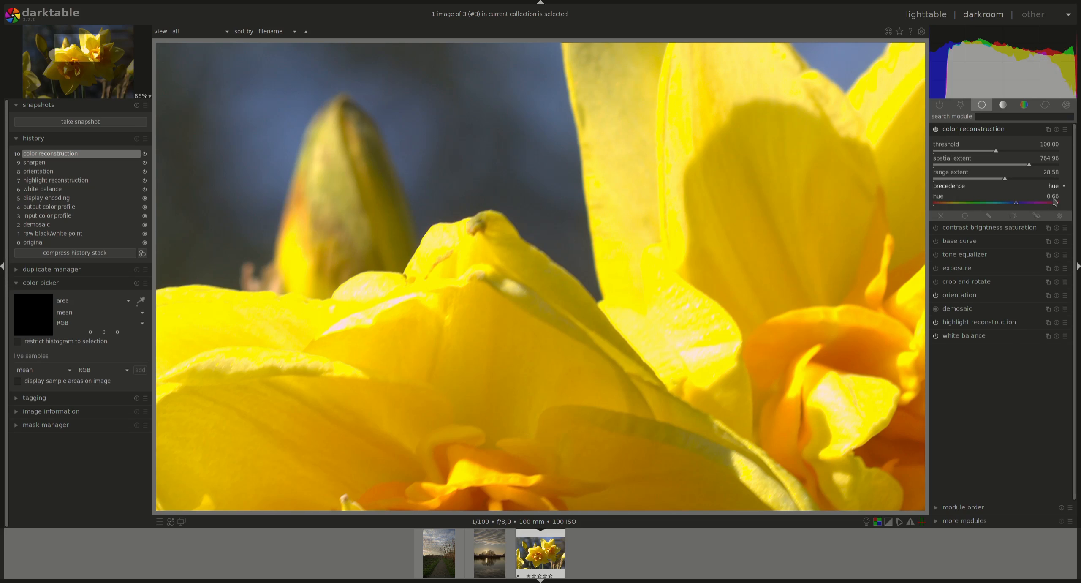
{"action": "left_click_drag", "start_coordinate": [1016, 203], "coordinate": [954, 210]}
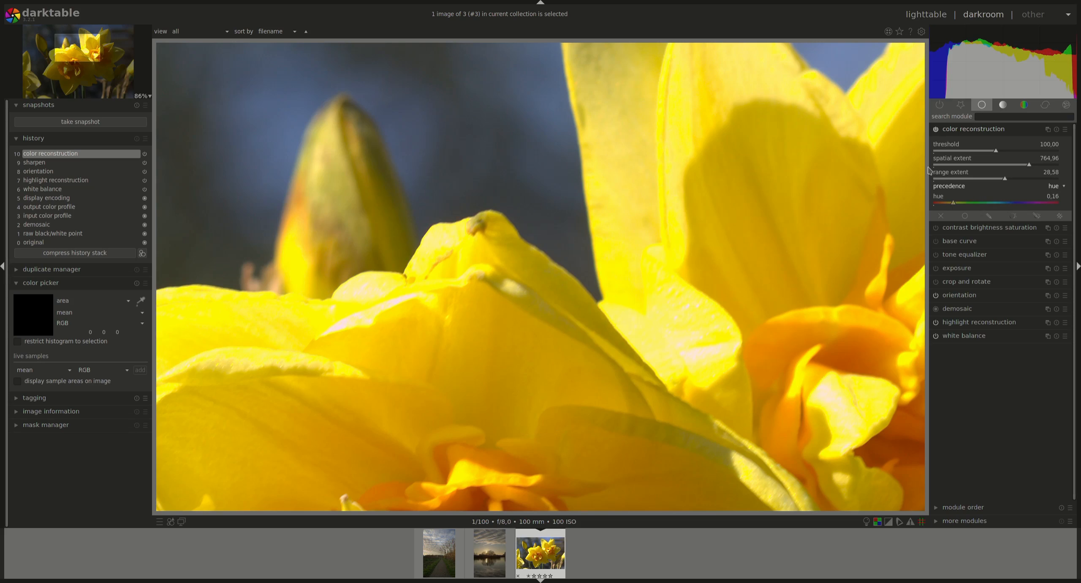
- Compare the hue-based color reconstruction off and on, examining both the petals up close and the whole daffodil photo
{"action": "left_click", "coordinate": [936, 130]}
{"action": "left_click", "coordinate": [936, 130]}
{"action": "scroll", "coordinate": [762, 206], "scroll_direction": "down", "scroll_amount": 3}
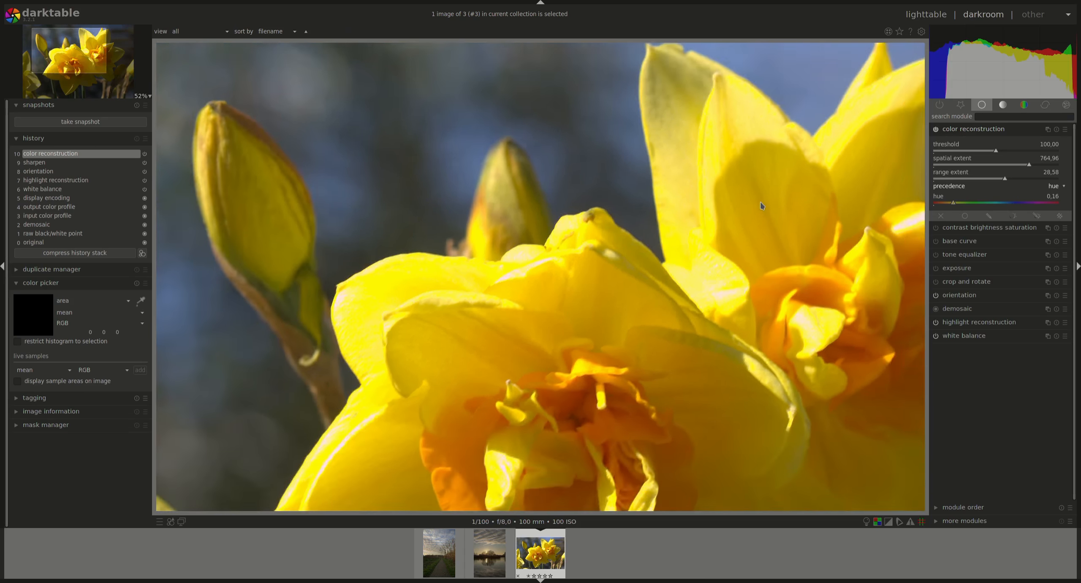
{"action": "scroll", "coordinate": [762, 206], "scroll_direction": "down", "scroll_amount": 1}
{"action": "scroll", "coordinate": [762, 205], "scroll_direction": "down", "scroll_amount": 2}
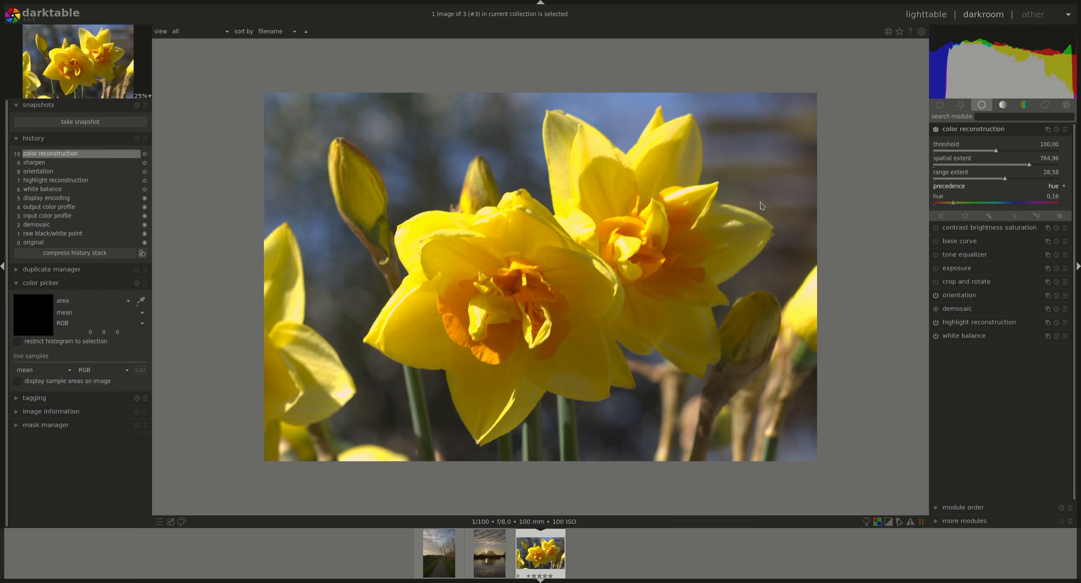
{"action": "left_click", "coordinate": [936, 130]}
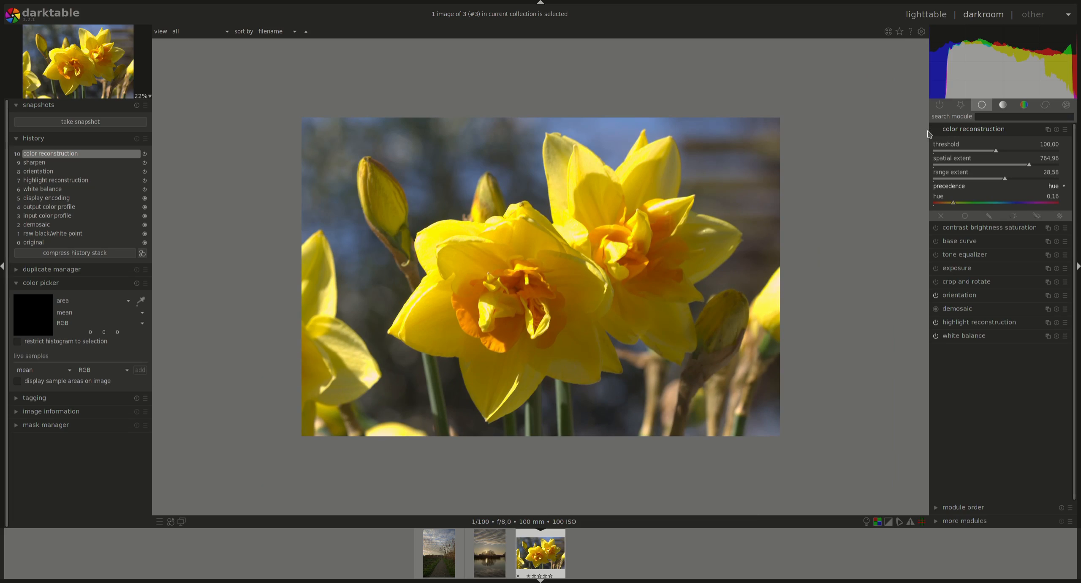
{"action": "scroll", "coordinate": [433, 236], "scroll_direction": "up", "scroll_amount": 5}
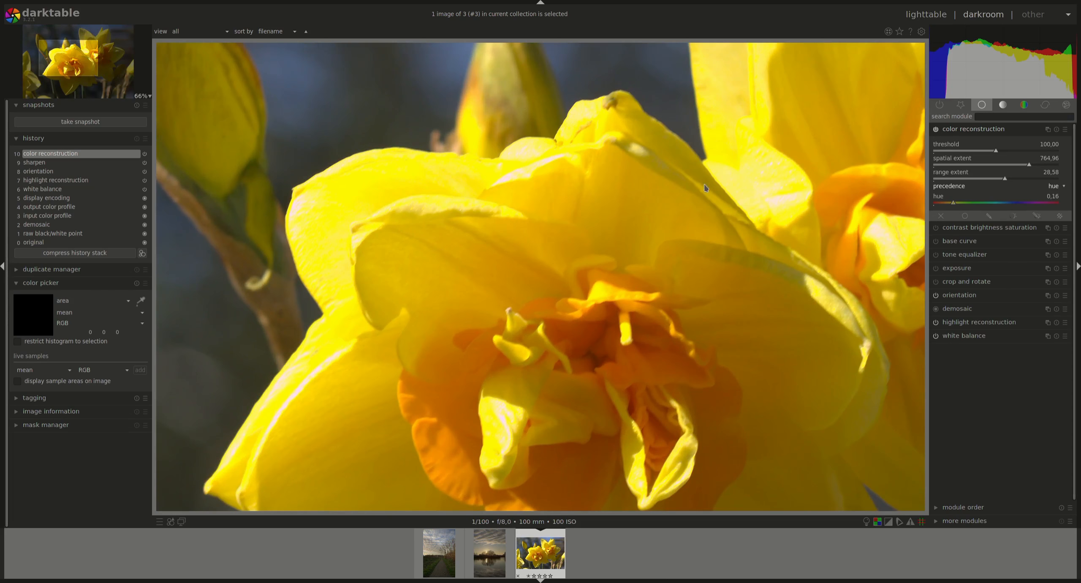
{"action": "scroll", "coordinate": [718, 162], "scroll_direction": "down", "scroll_amount": 5}
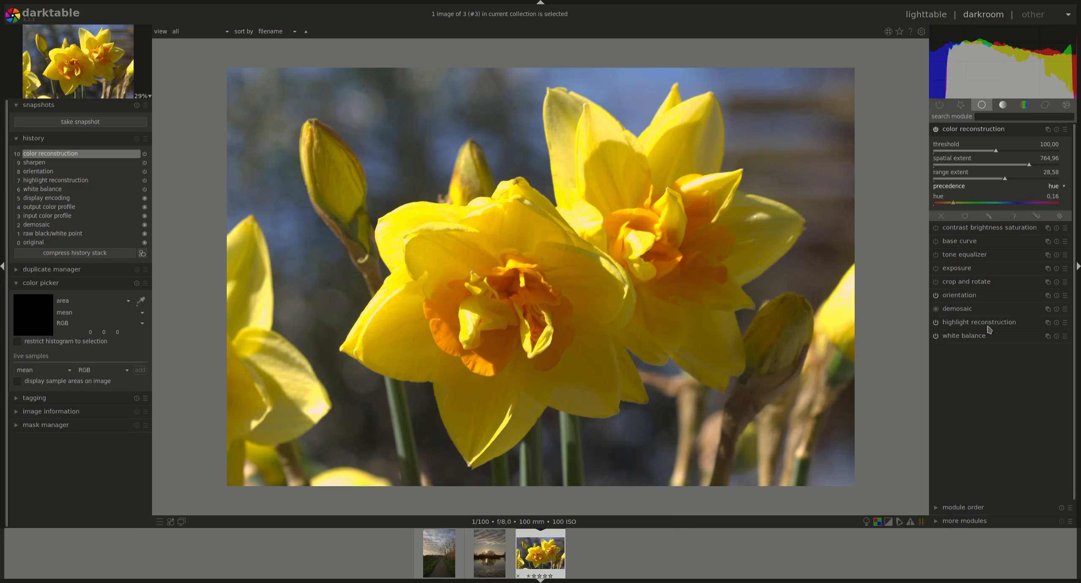
- Try the reconstruct color method for highlight reconstruction on the daffodil photo and check the brightest petals
{"action": "left_click", "coordinate": [972, 323]}
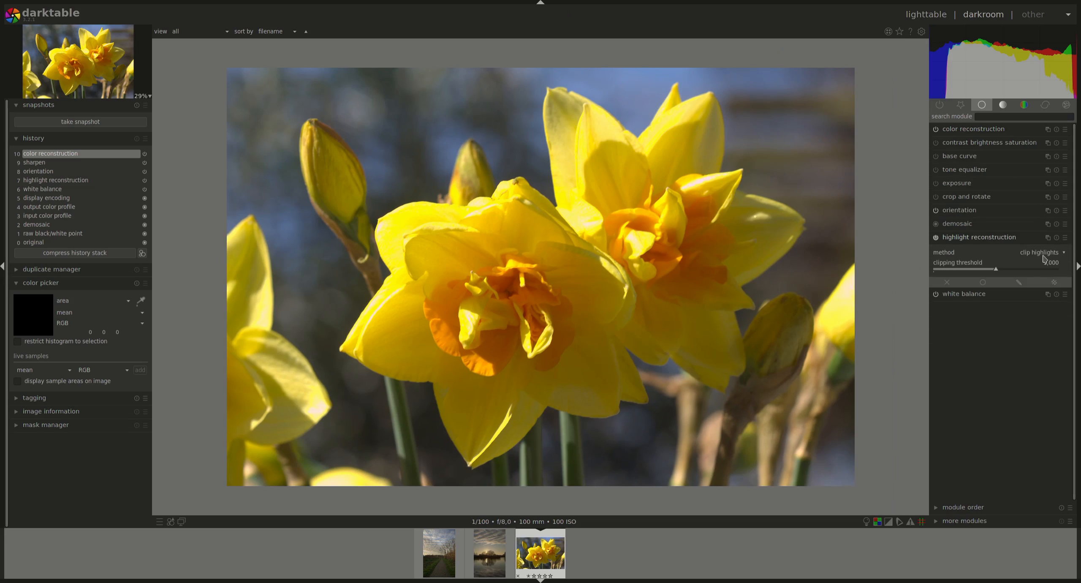
{"action": "scroll", "coordinate": [1044, 255], "scroll_direction": "down", "scroll_amount": 2}
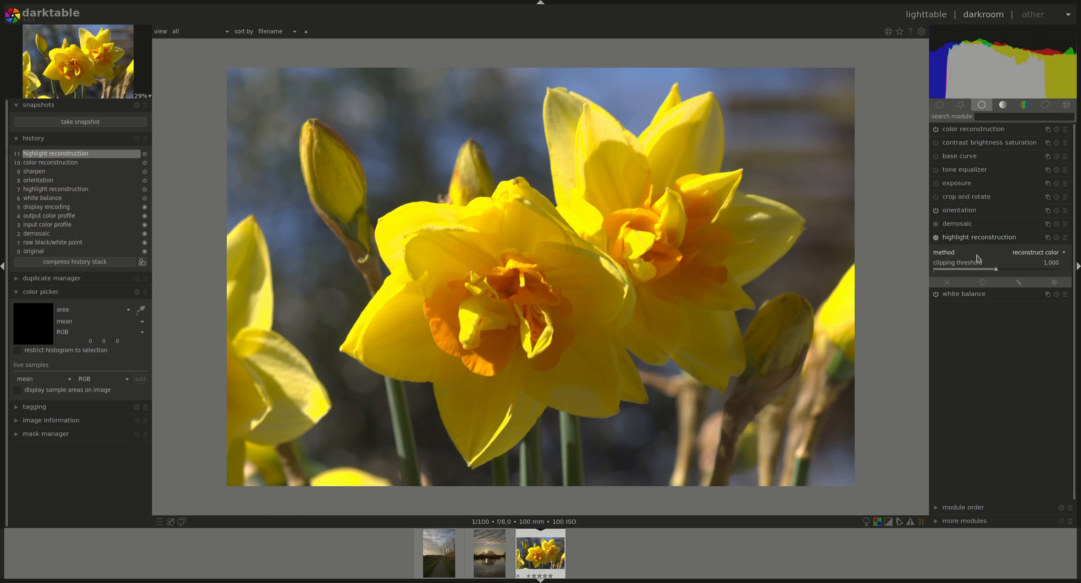
{"action": "left_click", "coordinate": [971, 239]}
{"action": "scroll", "coordinate": [597, 210], "scroll_direction": "up", "scroll_amount": 4}
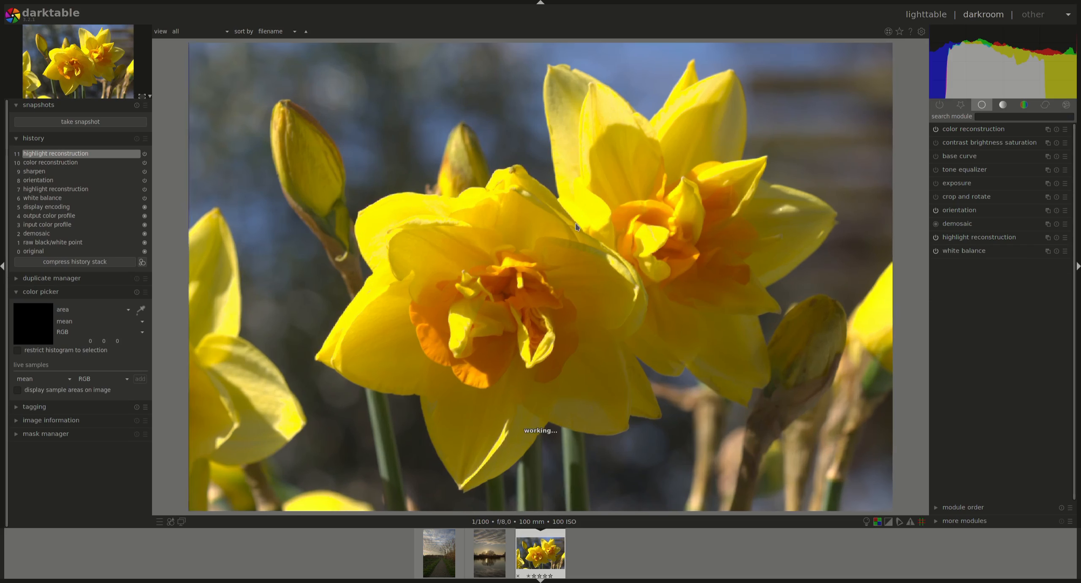
{"action": "left_click_drag", "start_coordinate": [628, 186], "coordinate": [691, 240]}
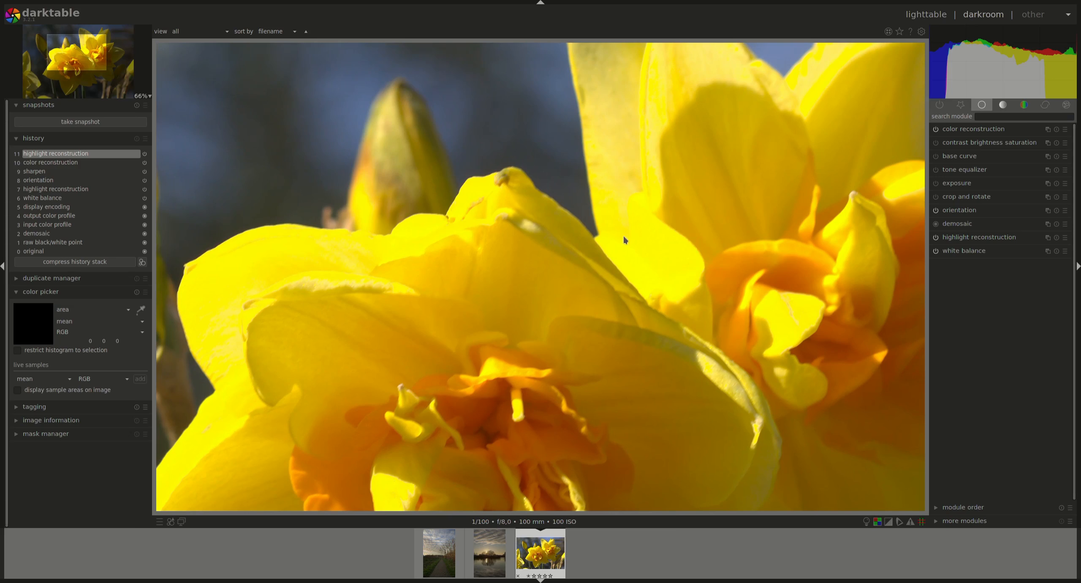
- Set color reconstruction to a spatial extent of 427.28, a range extent of 16.54, and no precedence
{"action": "left_click", "coordinate": [973, 132]}
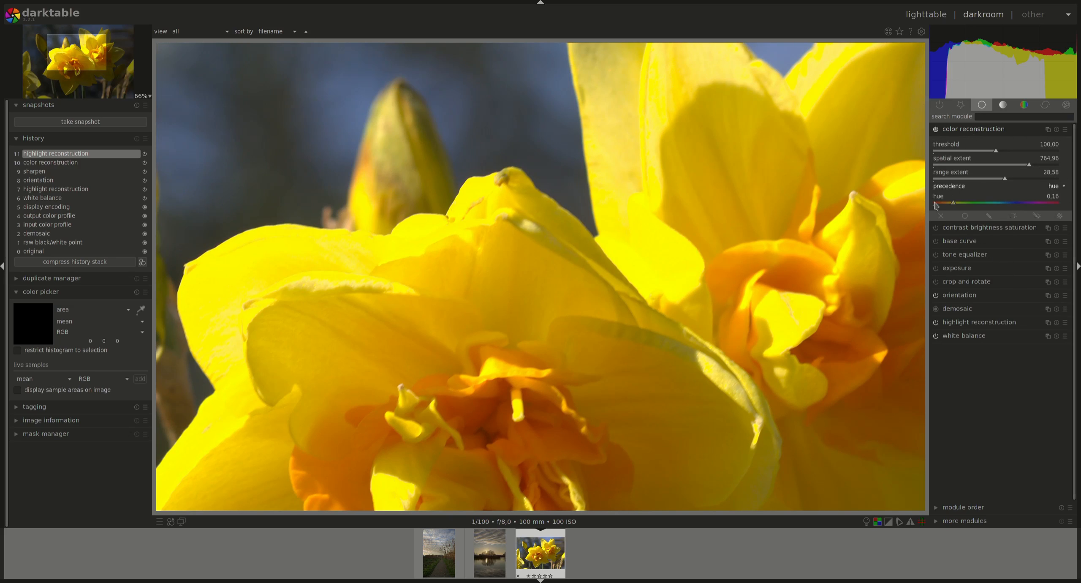
{"action": "mouse_move", "coordinate": [1008, 181]}
{"action": "left_mouse_down"}
{"action": "mouse_move", "coordinate": [980, 181]}
{"action": "mouse_move", "coordinate": [1007, 166]}
{"action": "mouse_move", "coordinate": [974, 180]}
{"action": "left_mouse_up"}
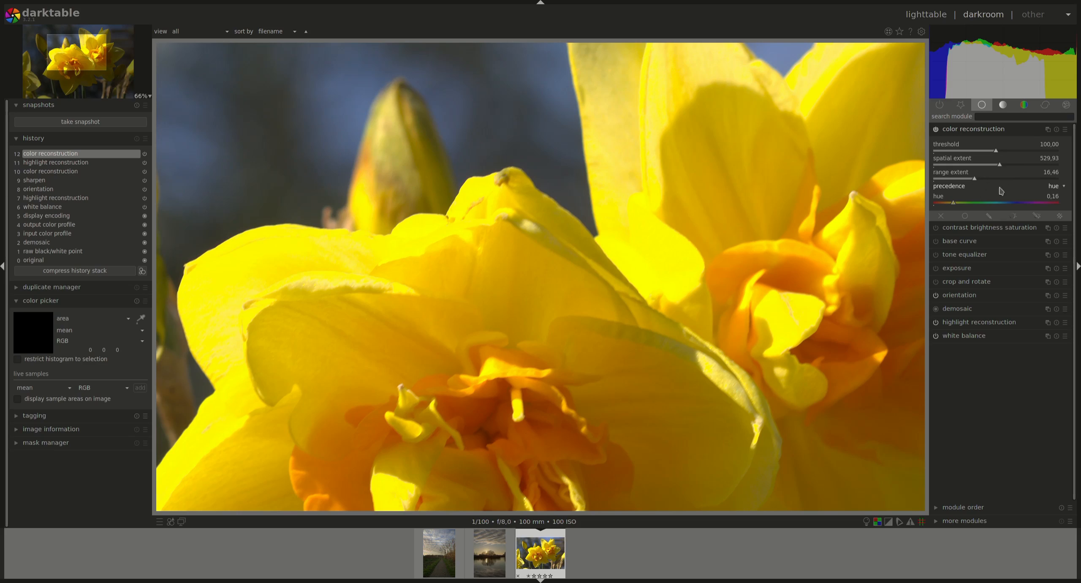
{"action": "left_click", "coordinate": [1056, 188]}
{"action": "left_click", "coordinate": [1051, 174]}
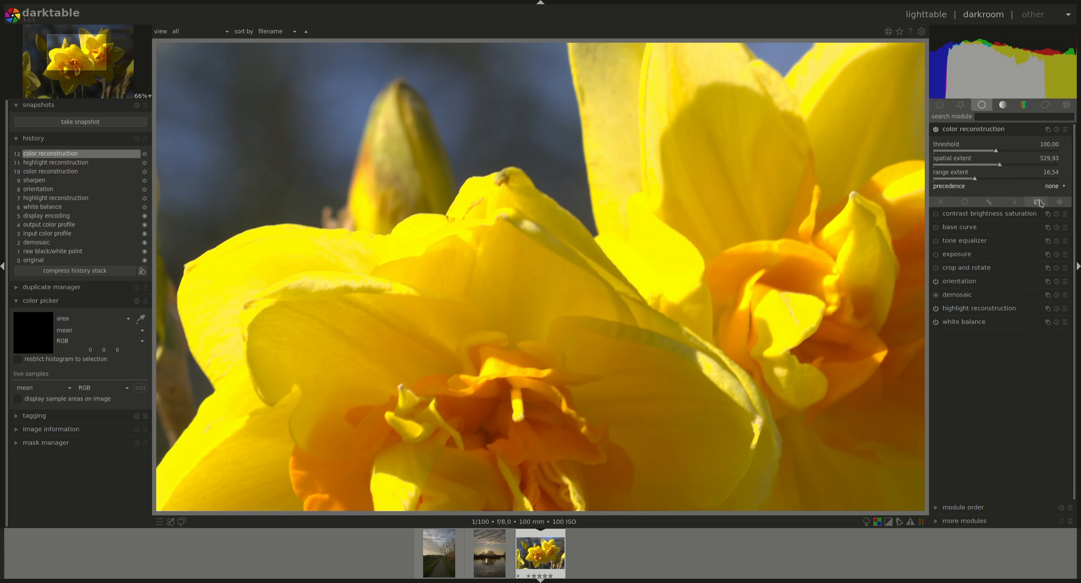
{"action": "left_click_drag", "start_coordinate": [1005, 166], "coordinate": [988, 170]}
- Compare the close-up petals repeatedly with the adjusted color reconstruction switched off and on
{"action": "left_click", "coordinate": [936, 131]}
{"action": "left_click", "coordinate": [936, 131]}
{"action": "left_click", "coordinate": [936, 131]}
{"action": "left_click", "coordinate": [936, 131]}
{"action": "left_click", "coordinate": [937, 131]}
{"action": "left_click", "coordinate": [936, 131]}
- Compare the whole daffodil photo with color reconstruction off and on, also checking the petals up close
{"action": "scroll", "coordinate": [739, 221], "scroll_direction": "down", "scroll_amount": 4}
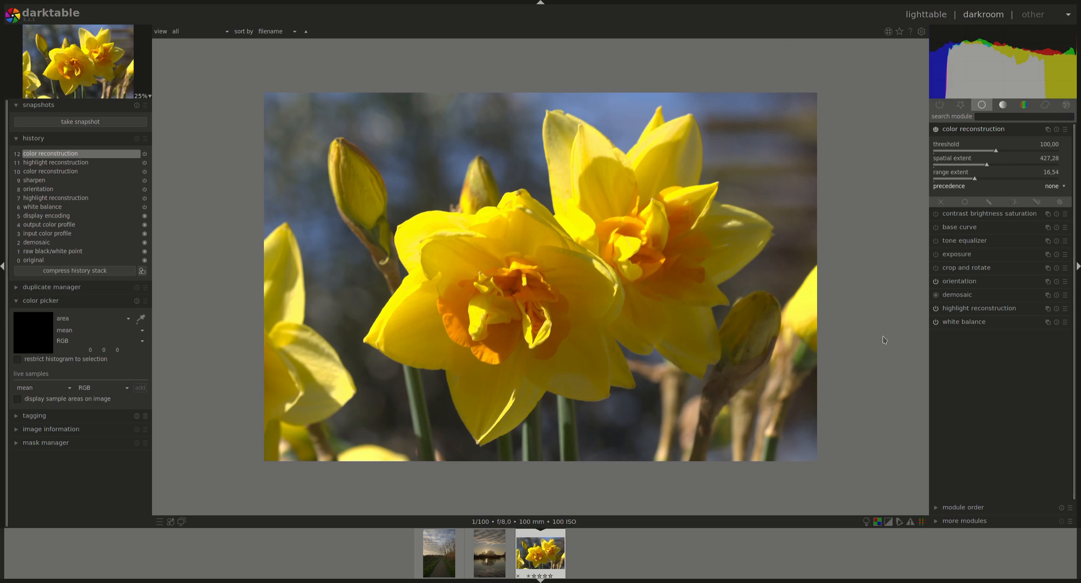
{"action": "left_click", "coordinate": [937, 129]}
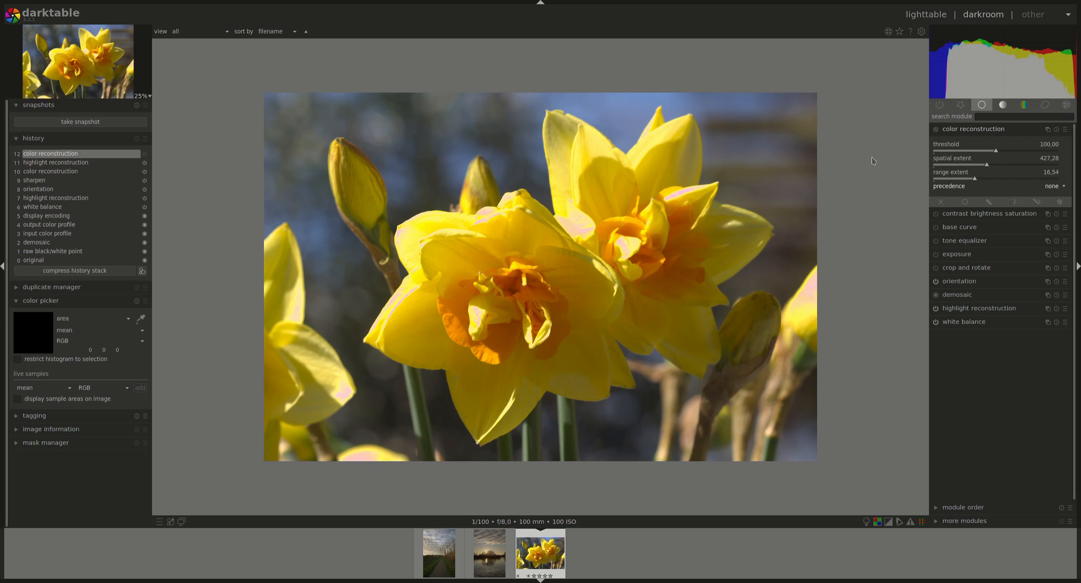
{"action": "left_click", "coordinate": [937, 129]}
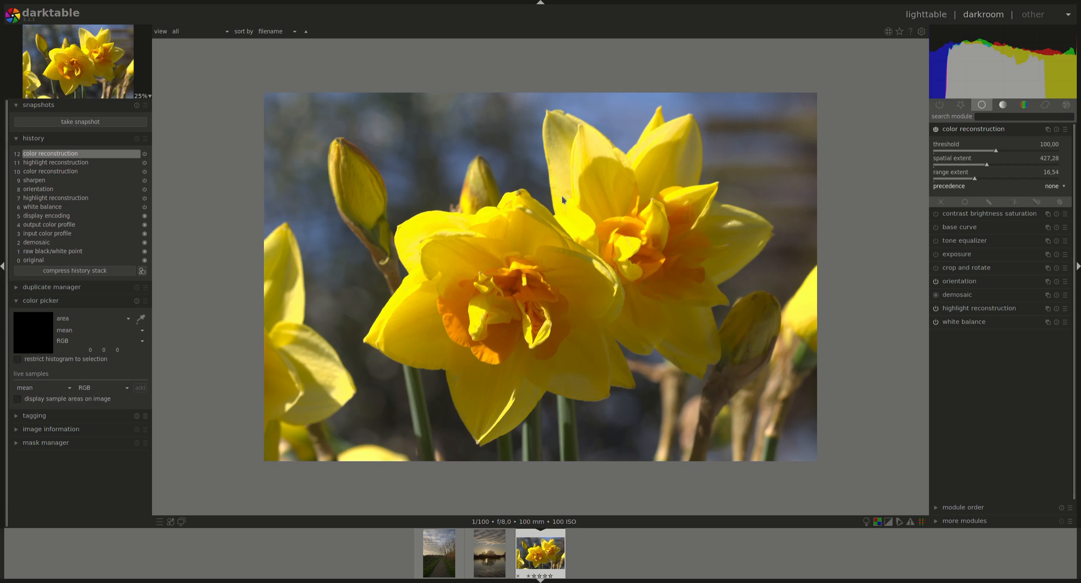
{"action": "scroll", "coordinate": [563, 197], "scroll_direction": "up", "scroll_amount": 5}
{"action": "scroll", "coordinate": [568, 205], "scroll_direction": "down", "scroll_amount": 5}
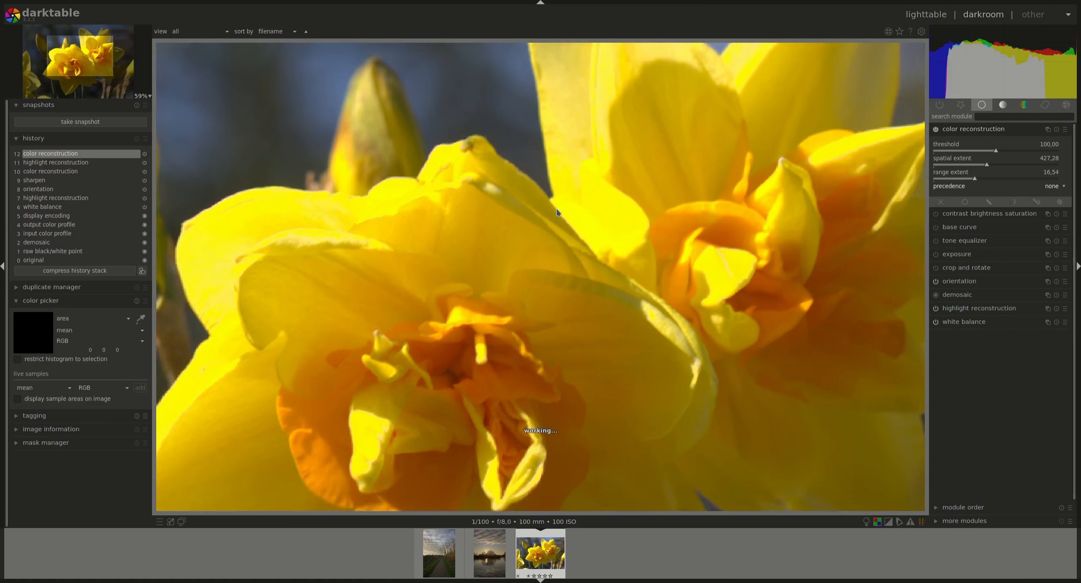
{"action": "scroll", "coordinate": [557, 213], "scroll_direction": "down", "scroll_amount": 1}
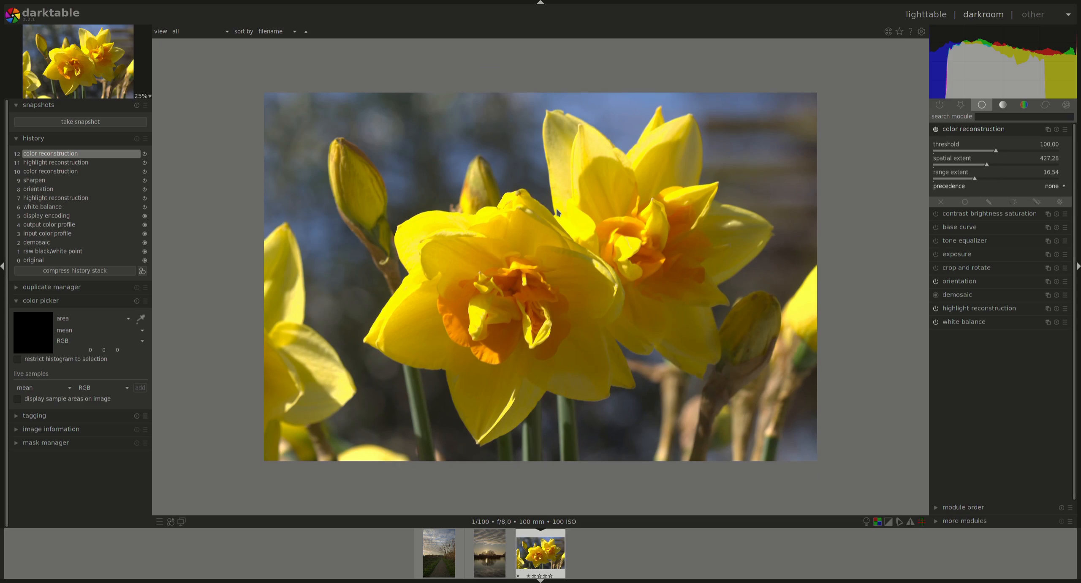
{"action": "left_click", "coordinate": [936, 129]}
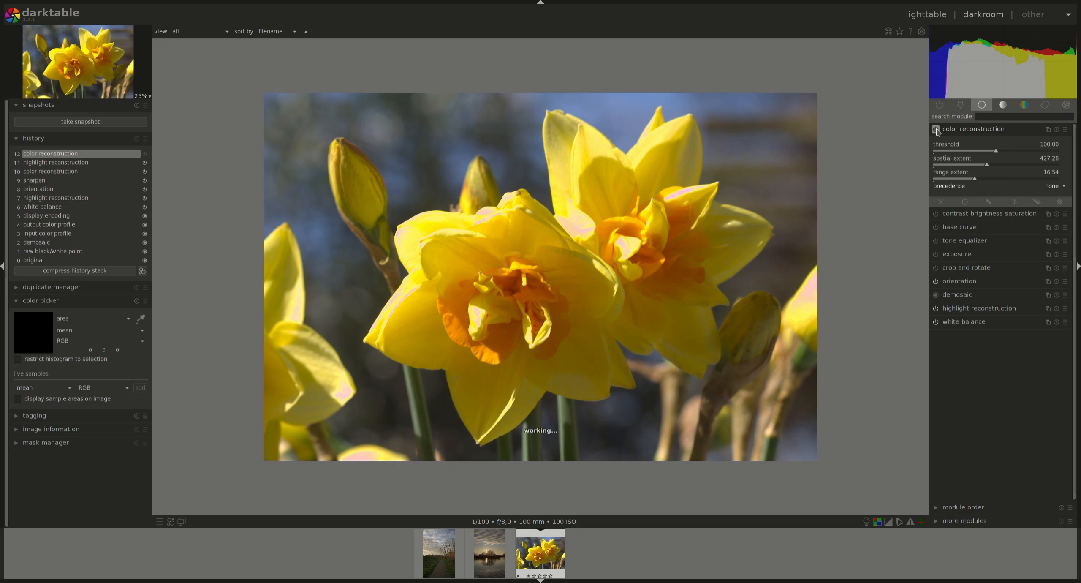
{"action": "left_click", "coordinate": [936, 129]}
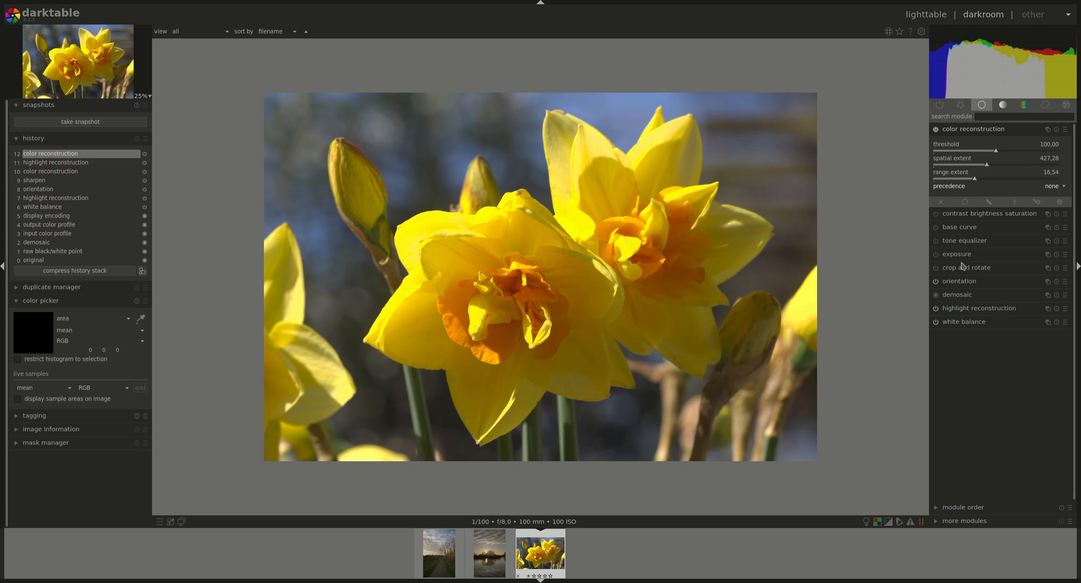
- Set the highlight reconstruction method to reconstruct in LCh and check the petals up close and in the whole photo
{"action": "left_click", "coordinate": [961, 307]}
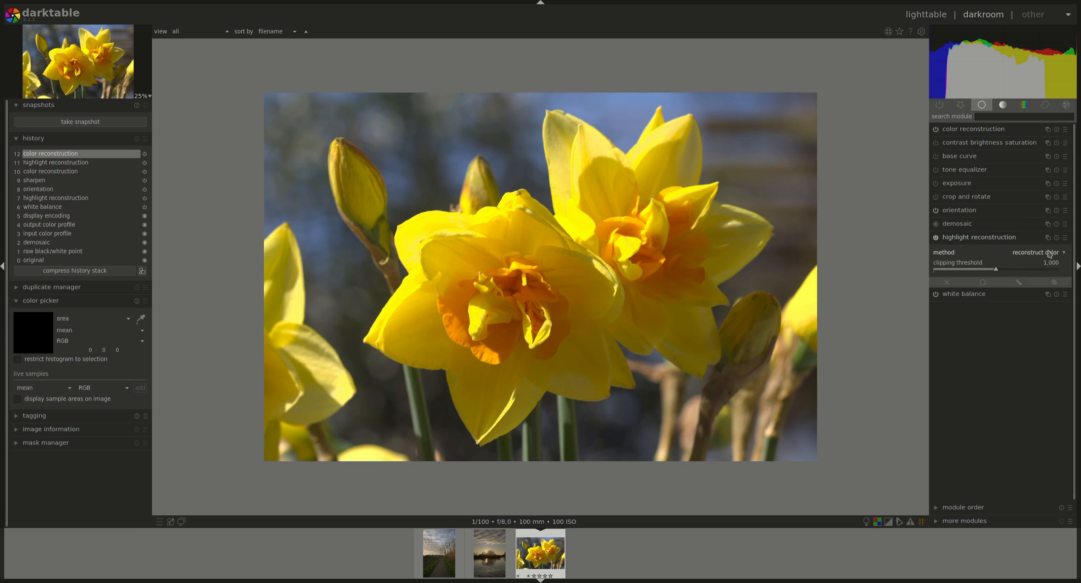
{"action": "scroll", "coordinate": [1038, 252], "scroll_direction": "up", "scroll_amount": 1}
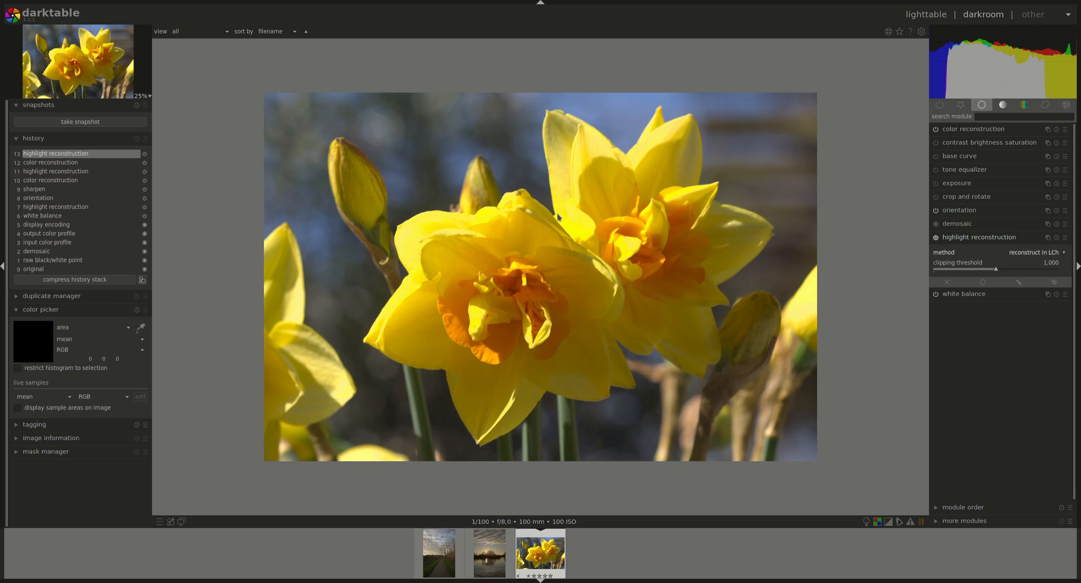
{"action": "scroll", "coordinate": [605, 200], "scroll_direction": "up", "scroll_amount": 4}
{"action": "scroll", "coordinate": [606, 200], "scroll_direction": "up", "scroll_amount": 1}
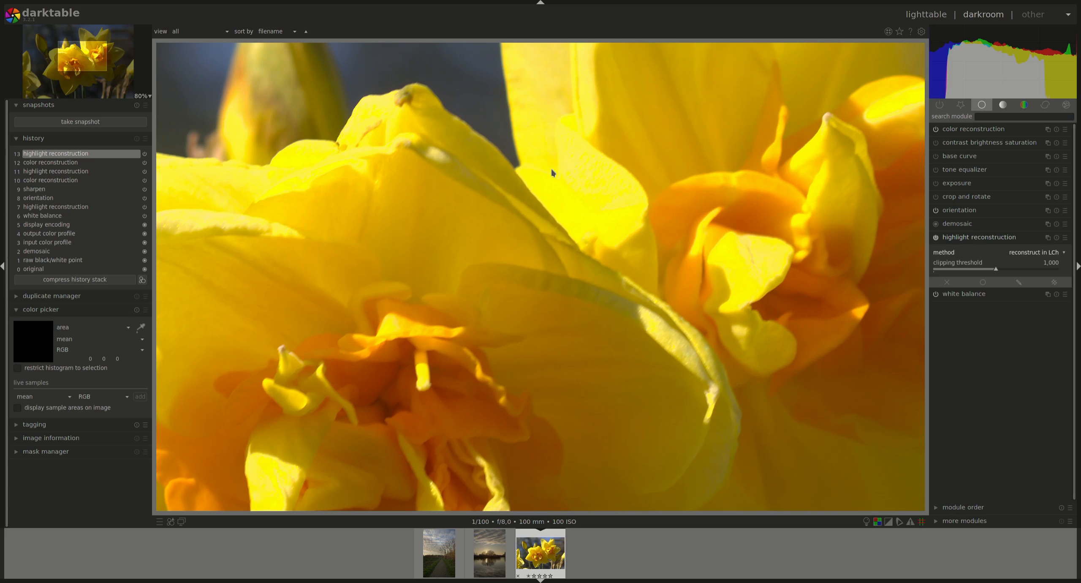
{"action": "scroll", "coordinate": [548, 170], "scroll_direction": "down", "scroll_amount": 4}
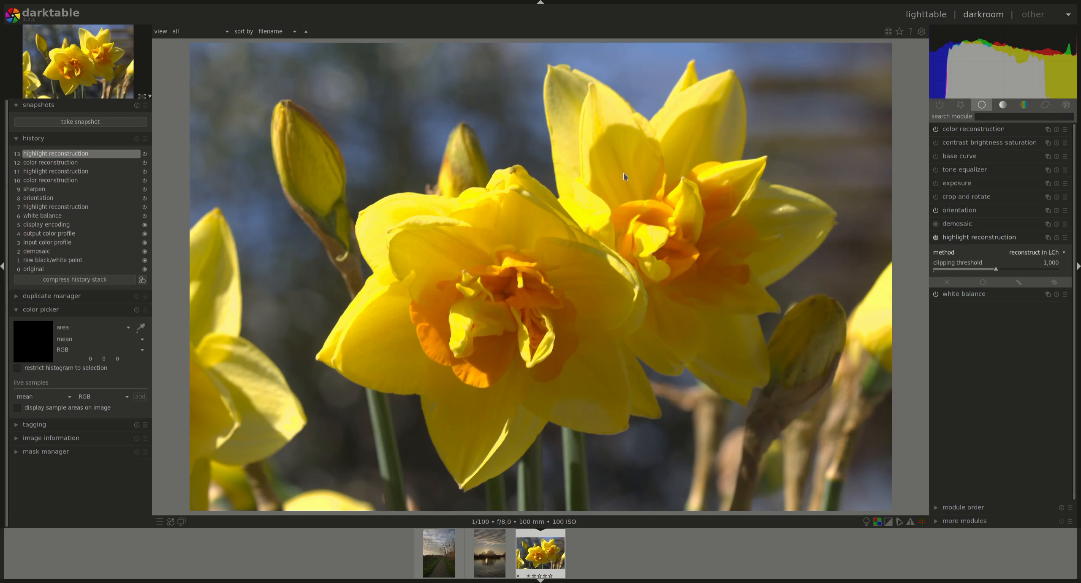
{"action": "scroll", "coordinate": [627, 171], "scroll_direction": "down", "scroll_amount": 1}
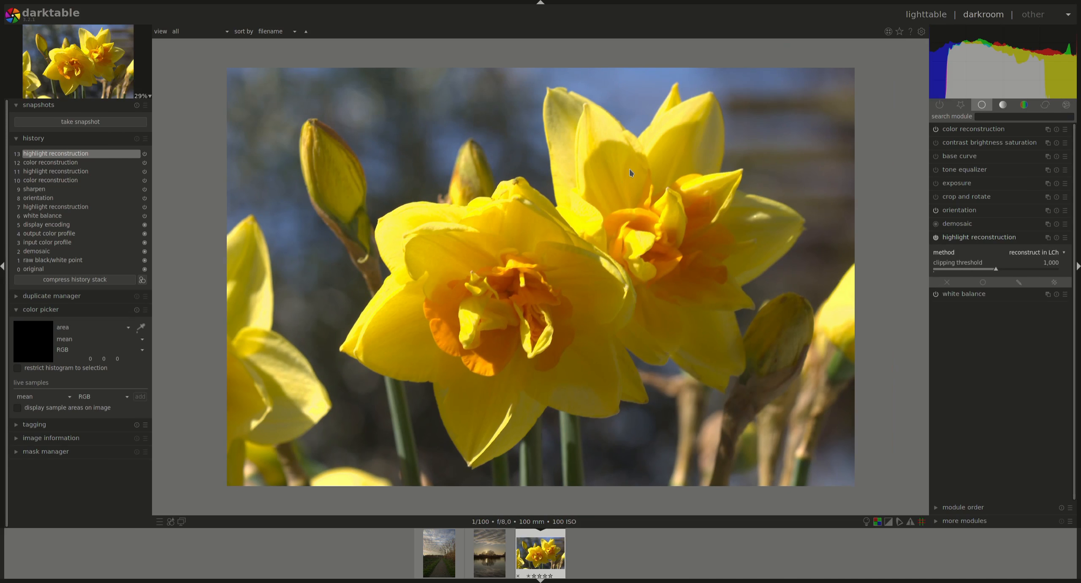